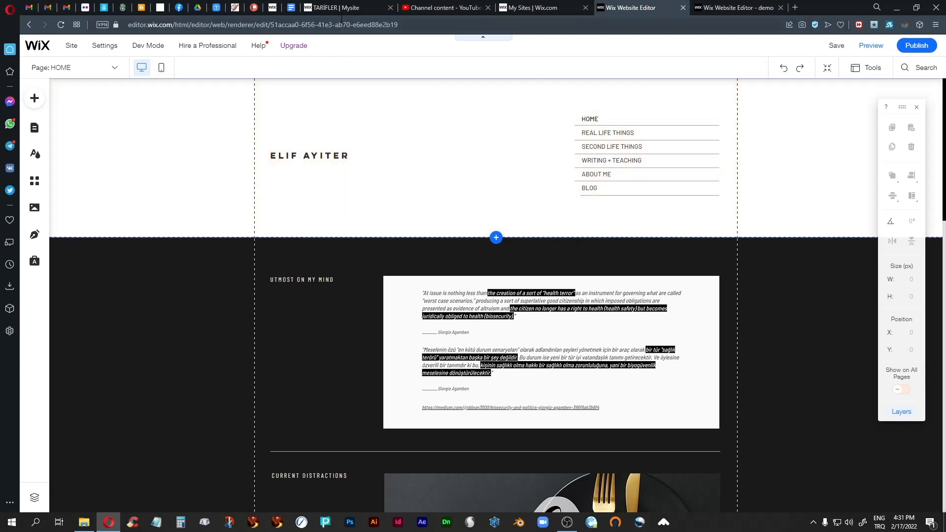
- Look through the recipe posts on the sample TARİFLER blog site, and return to the site open in the Wix Website Editor
{"action": "left_click", "coordinate": [338, 8]}
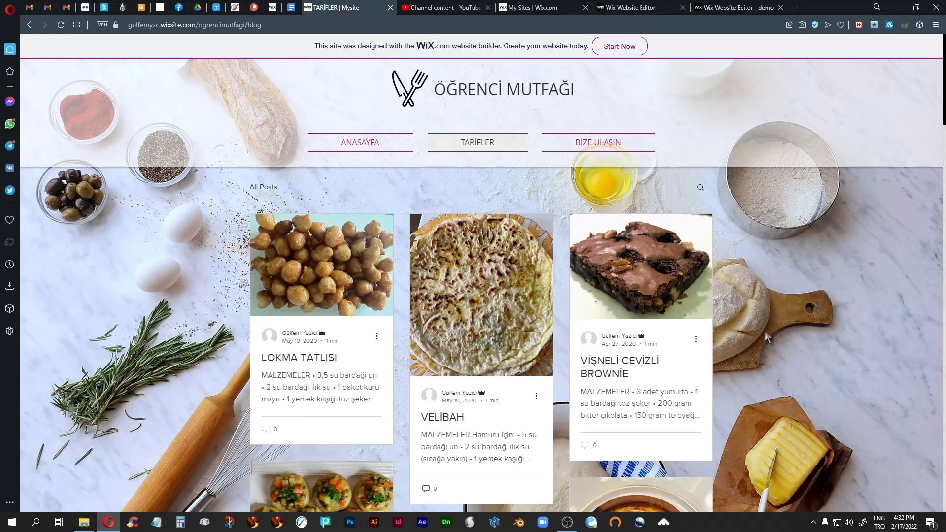
{"action": "scroll", "coordinate": [765, 335], "scroll_direction": "down", "scroll_amount": 6}
{"action": "scroll", "coordinate": [766, 334], "scroll_direction": "up", "scroll_amount": 6}
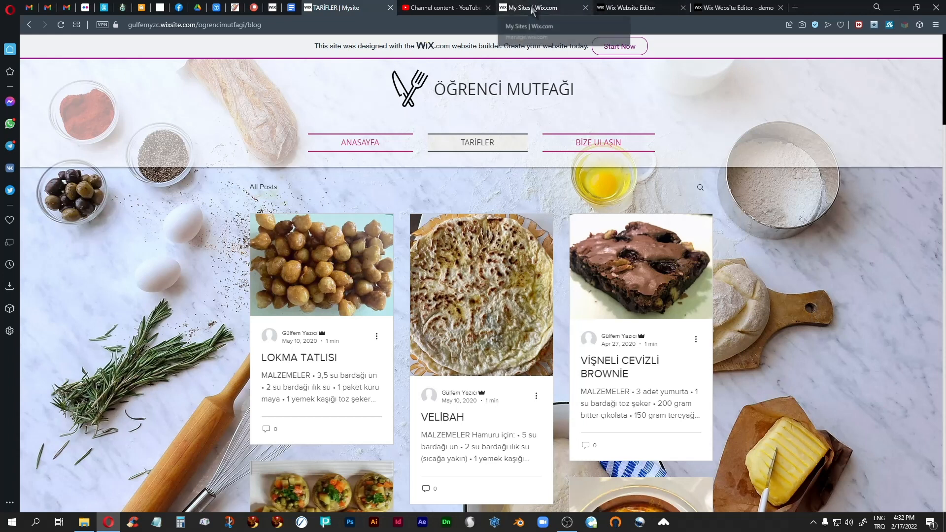
{"action": "left_click", "coordinate": [645, 10]}
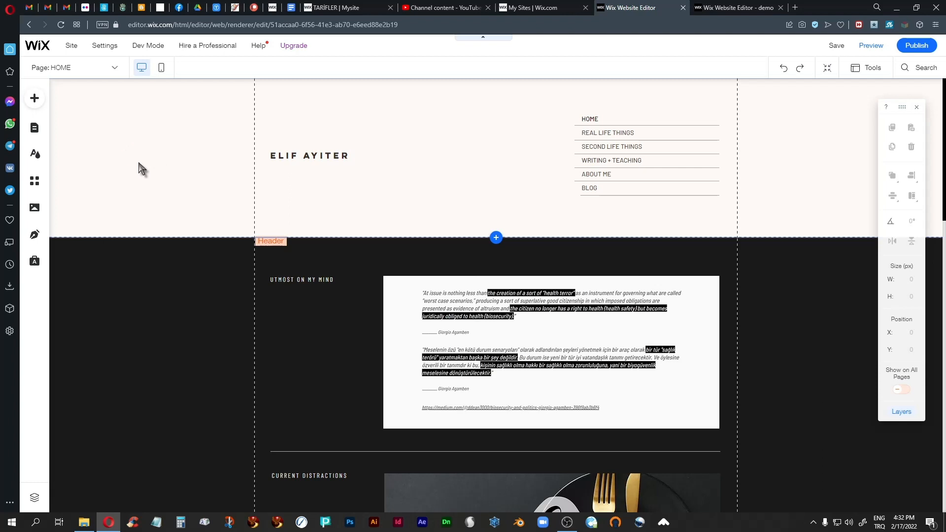
- Examine the blog elements that can be added to the site, including Post List (Large) and Post List (Sidebar)
{"action": "left_click", "coordinate": [35, 99]}
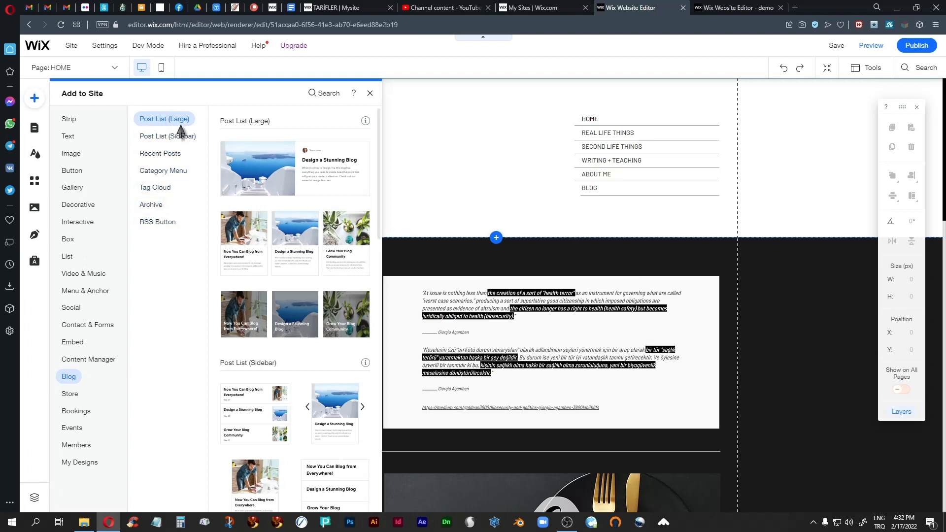
{"action": "left_click", "coordinate": [152, 138]}
{"action": "left_click", "coordinate": [153, 153]}
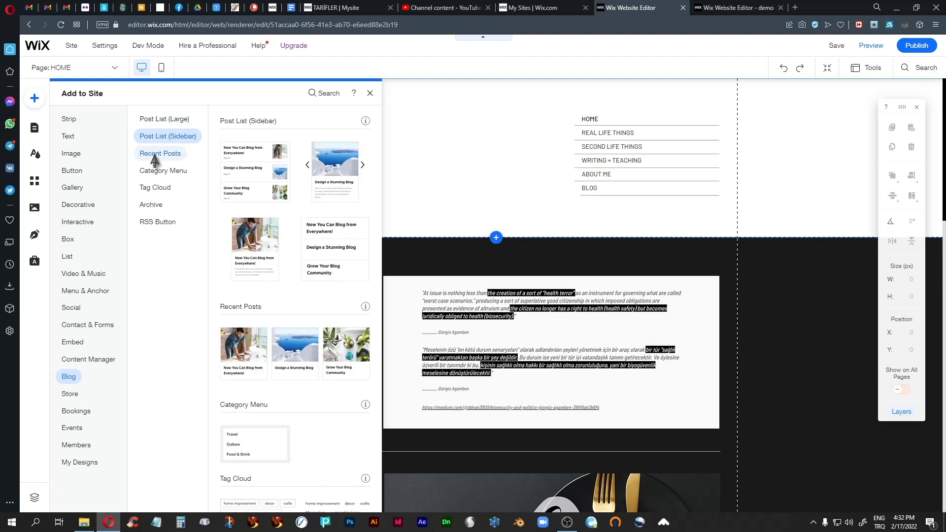
{"action": "left_click", "coordinate": [157, 122]}
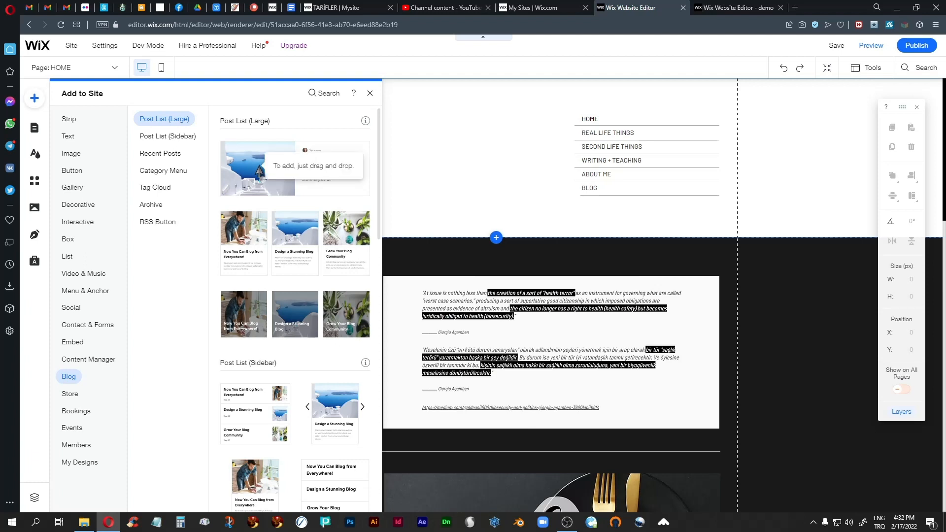
{"action": "left_click", "coordinate": [480, 120]}
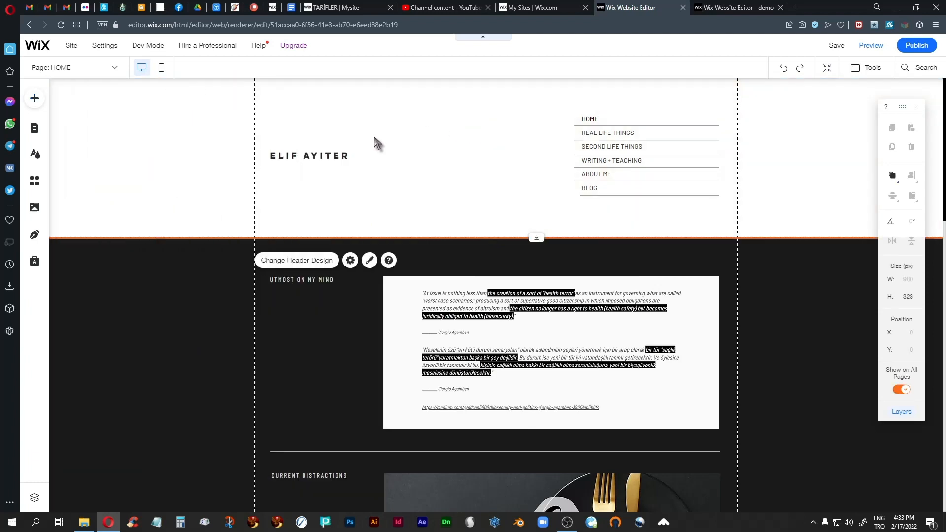
- Open the site's BLOG page for editing and look through its feed of posts
{"action": "left_click", "coordinate": [115, 69]}
{"action": "scroll", "coordinate": [91, 360], "scroll_direction": "down", "scroll_amount": 5}
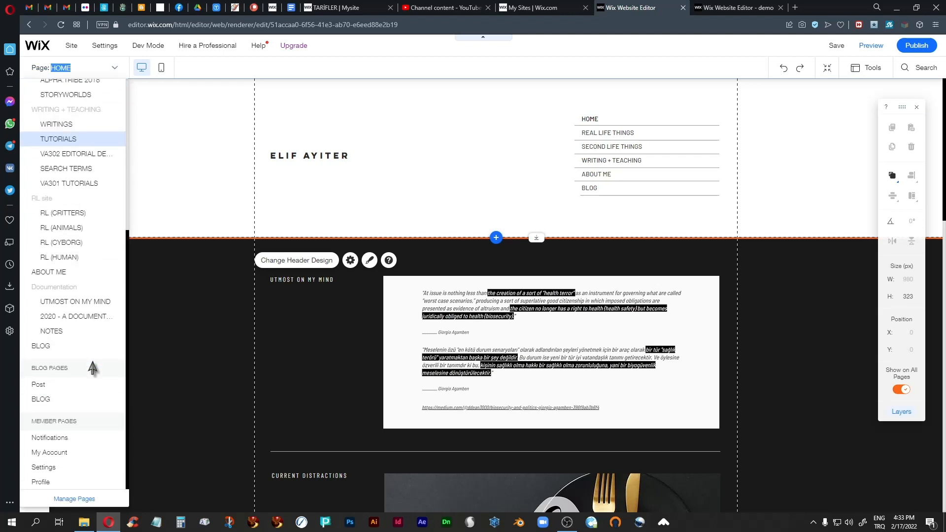
{"action": "left_click", "coordinate": [43, 347]}
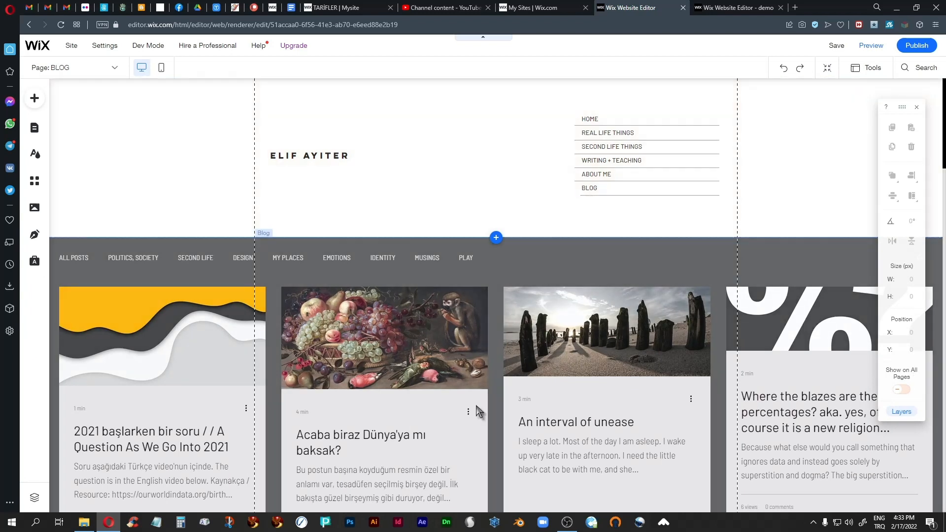
{"action": "scroll", "coordinate": [530, 326], "scroll_direction": "down", "scroll_amount": 10}
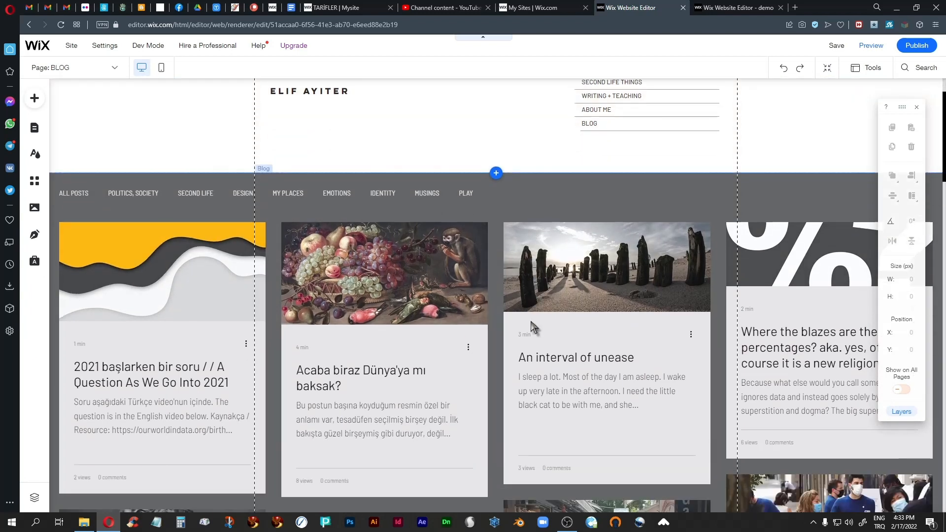
{"action": "scroll", "coordinate": [530, 326], "scroll_direction": "down", "scroll_amount": 10}
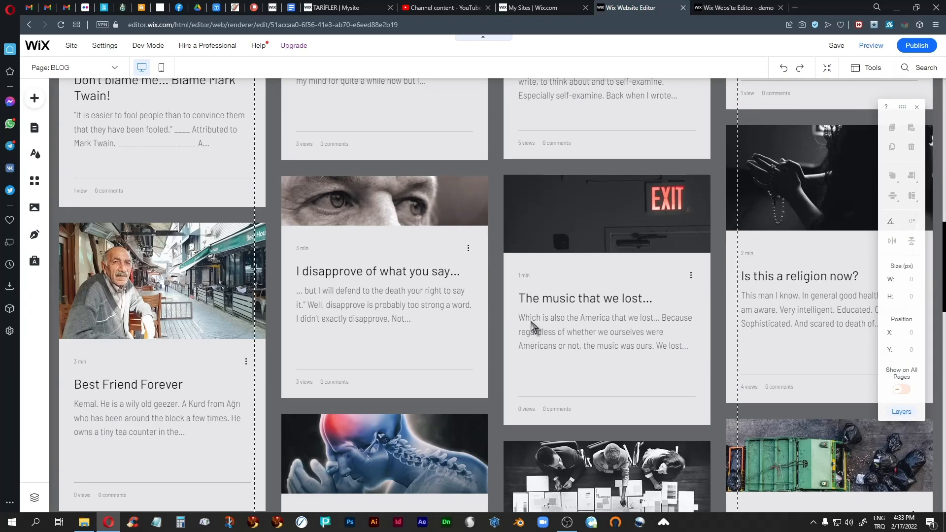
{"action": "scroll", "coordinate": [531, 326], "scroll_direction": "up", "scroll_amount": 12}
{"action": "scroll", "coordinate": [531, 326], "scroll_direction": "up", "scroll_amount": 8}
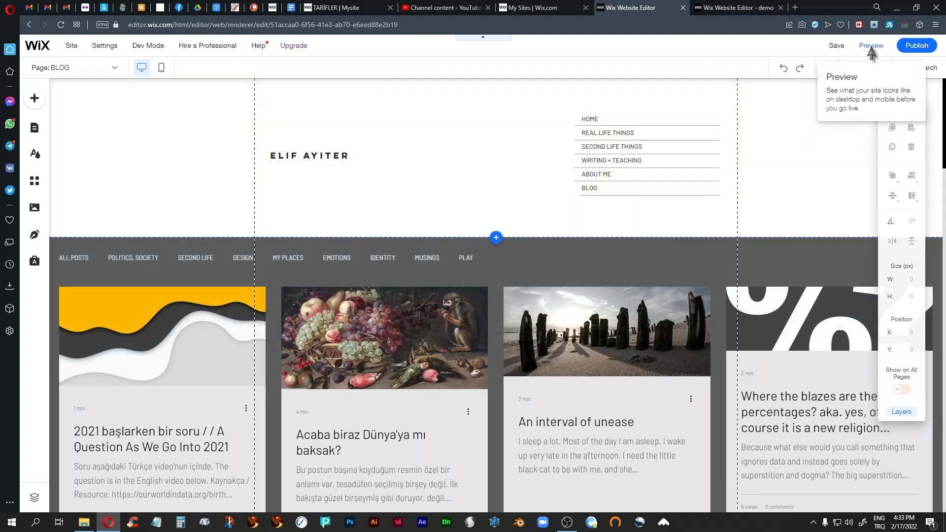
- Preview the blog page, compare the DESIGN category feed with the ALL POSTS feed, and return to the editor
{"action": "left_click", "coordinate": [871, 46]}
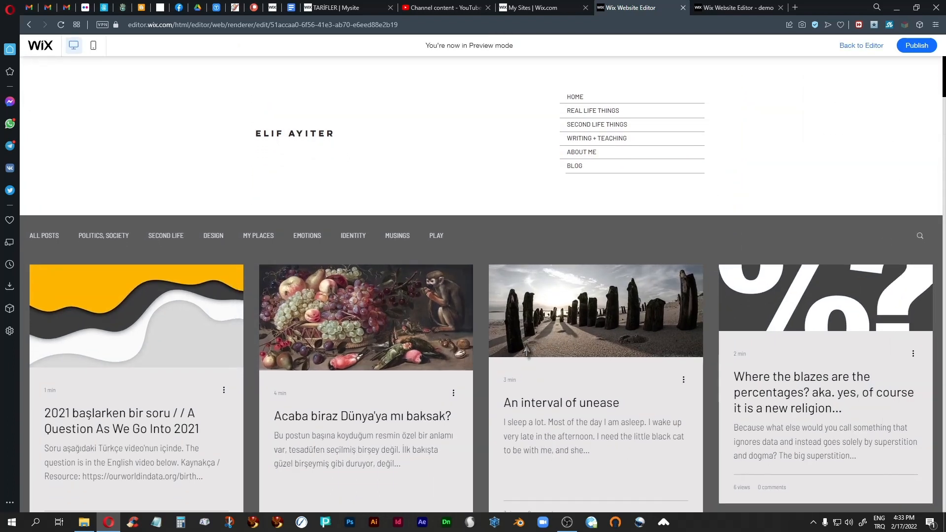
{"action": "left_click", "coordinate": [211, 238]}
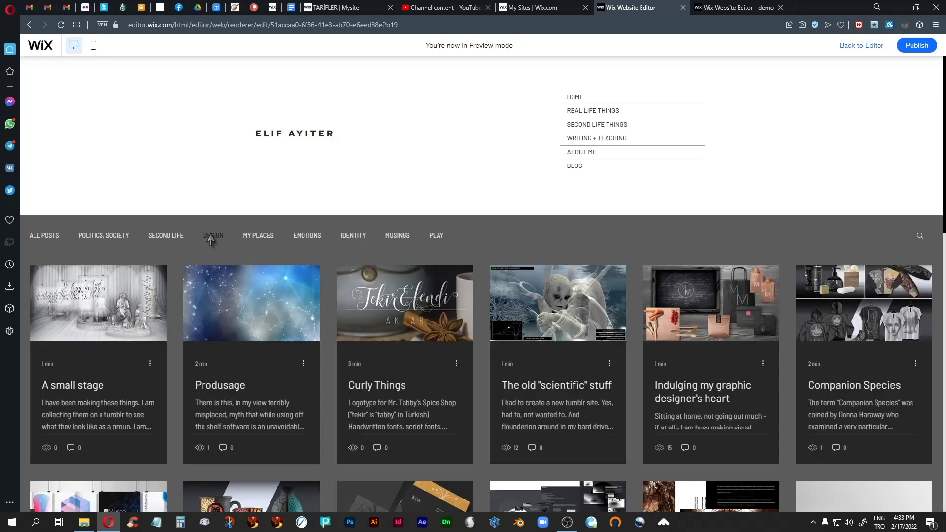
{"action": "scroll", "coordinate": [339, 385], "scroll_direction": "down", "scroll_amount": 10}
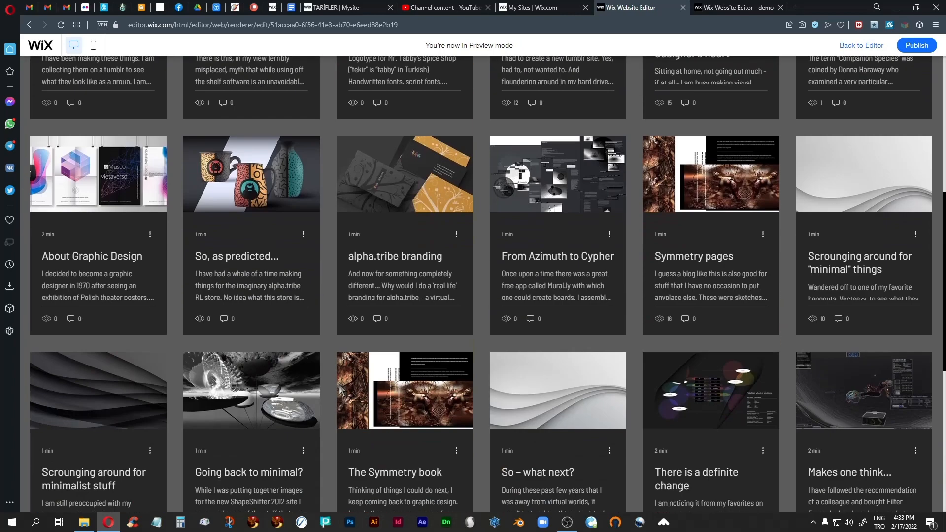
{"action": "scroll", "coordinate": [339, 384], "scroll_direction": "up", "scroll_amount": 10}
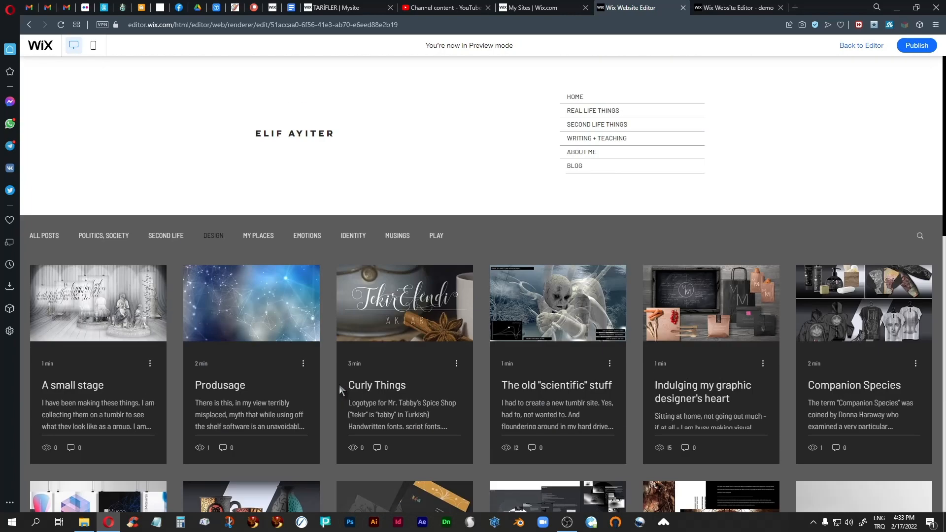
{"action": "left_click", "coordinate": [36, 239]}
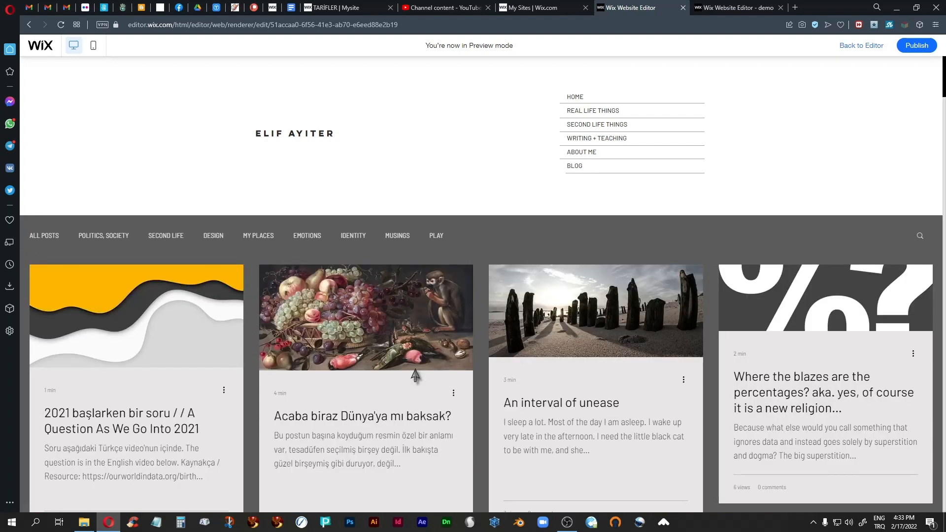
{"action": "scroll", "coordinate": [414, 380], "scroll_direction": "down", "scroll_amount": 3}
{"action": "scroll", "coordinate": [415, 376], "scroll_direction": "up", "scroll_amount": 3}
{"action": "left_click", "coordinate": [862, 45]}
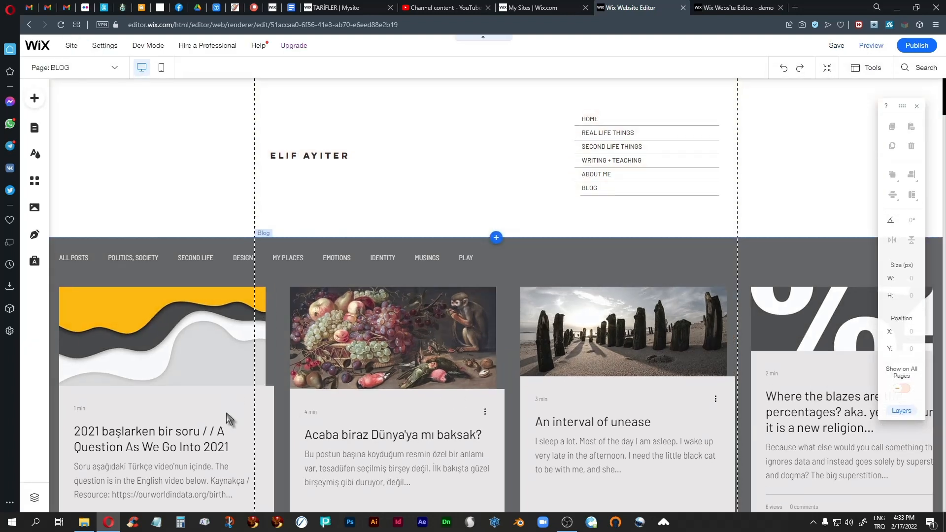
- Open the blog feed's settings and review its display options and the layout options for the All Posts feed
{"action": "left_click", "coordinate": [585, 259]}
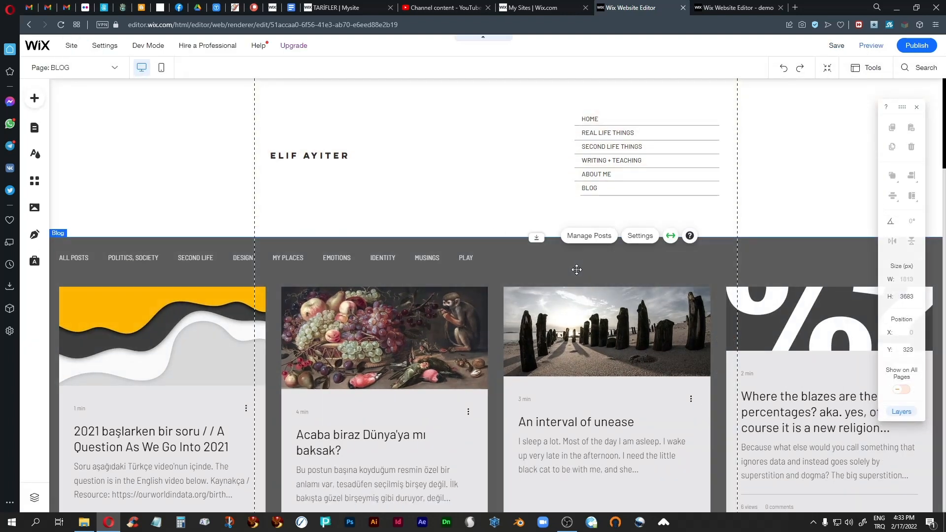
{"action": "left_click", "coordinate": [641, 236]}
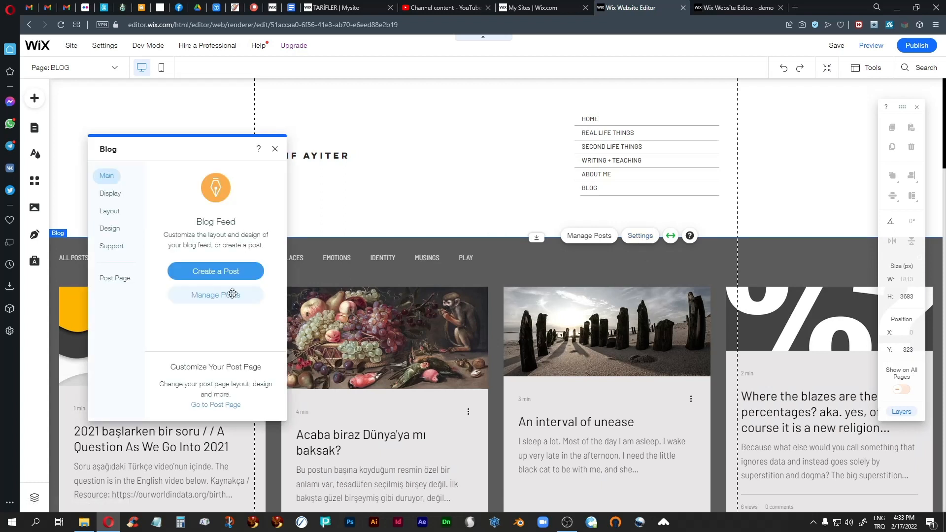
{"action": "left_click_drag", "start_coordinate": [211, 153], "coordinate": [461, 166]}
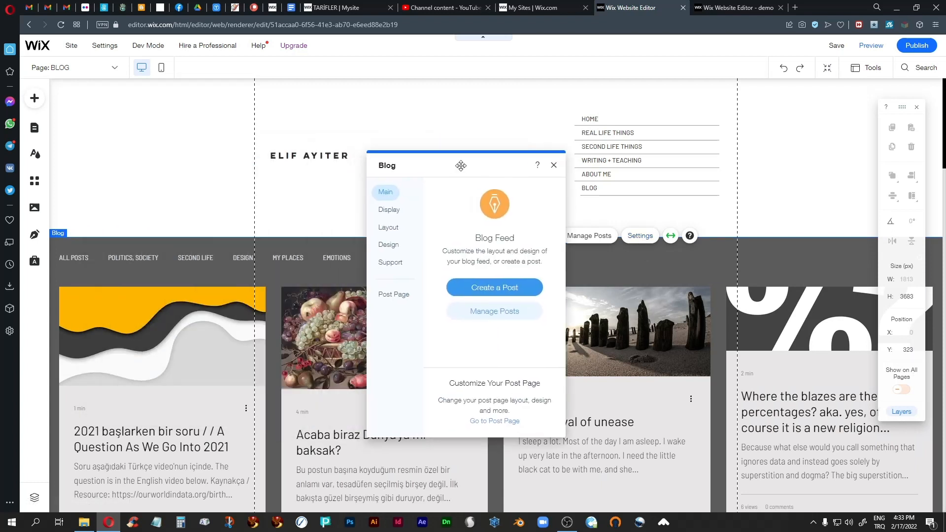
{"action": "left_click", "coordinate": [393, 212]}
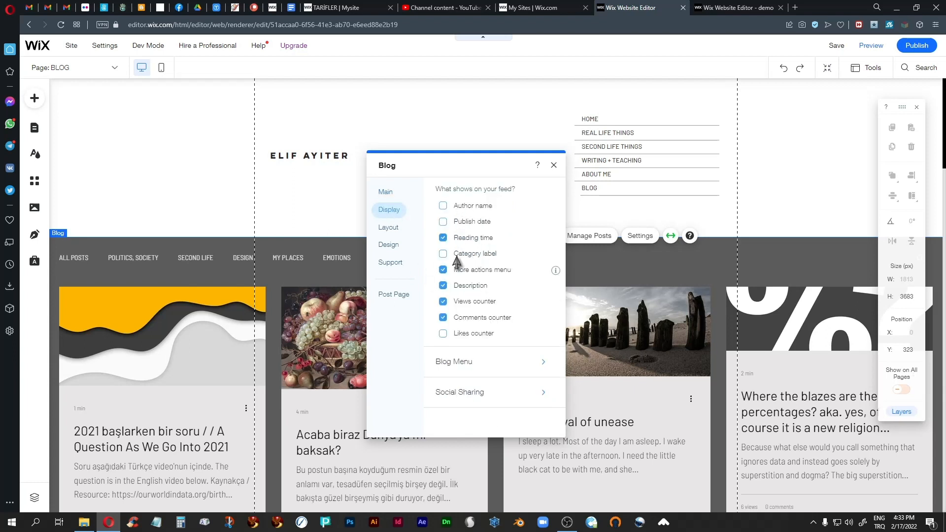
{"action": "left_click", "coordinate": [386, 230]}
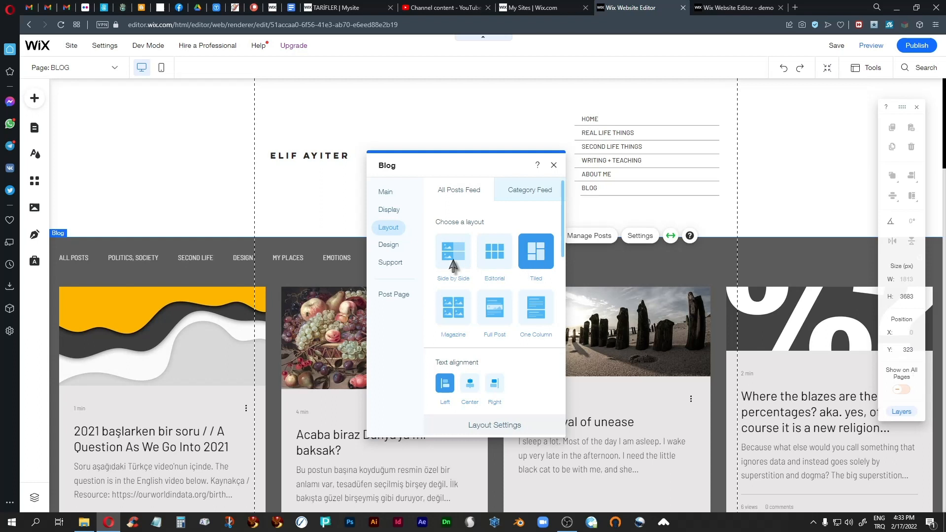
{"action": "scroll", "coordinate": [533, 302], "scroll_direction": "down", "scroll_amount": 2}
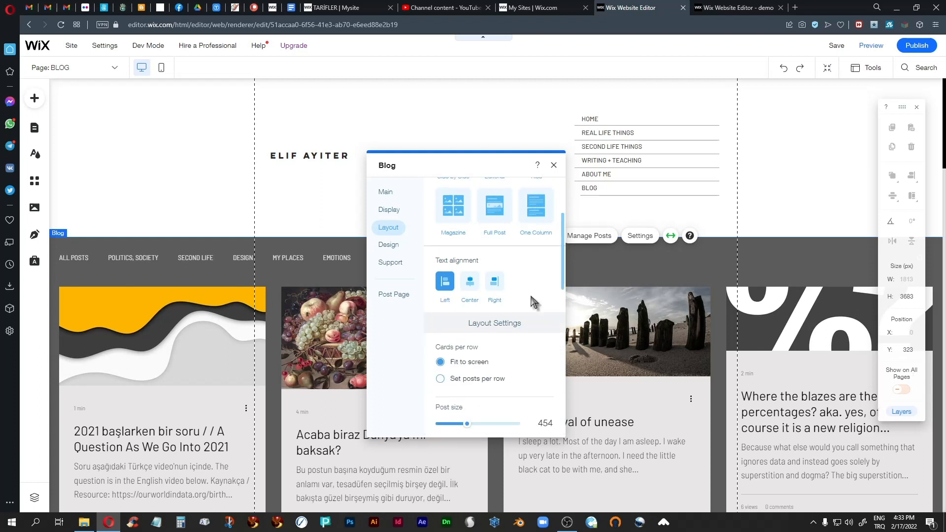
{"action": "scroll", "coordinate": [529, 292], "scroll_direction": "up", "scroll_amount": 2}
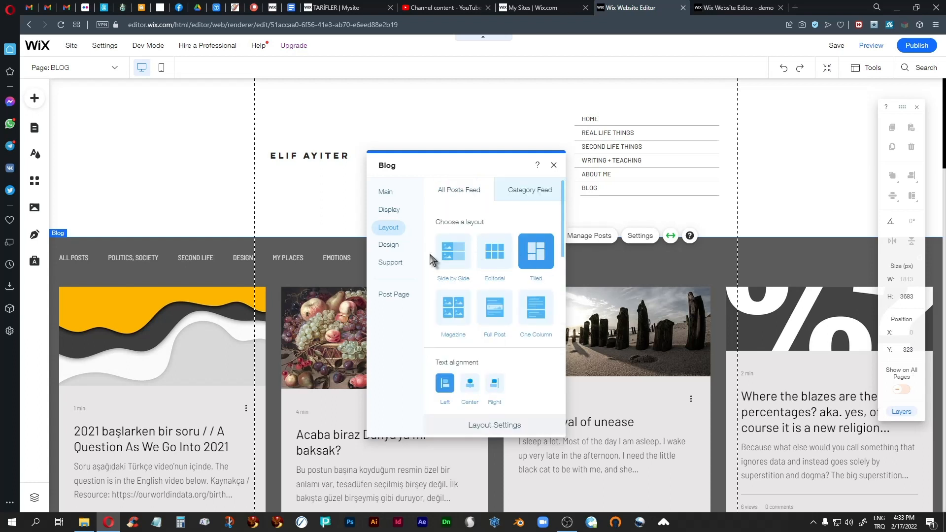
- Try the Side by Side layout on the All Posts feed and look through the posts on the page
{"action": "left_click", "coordinate": [450, 257]}
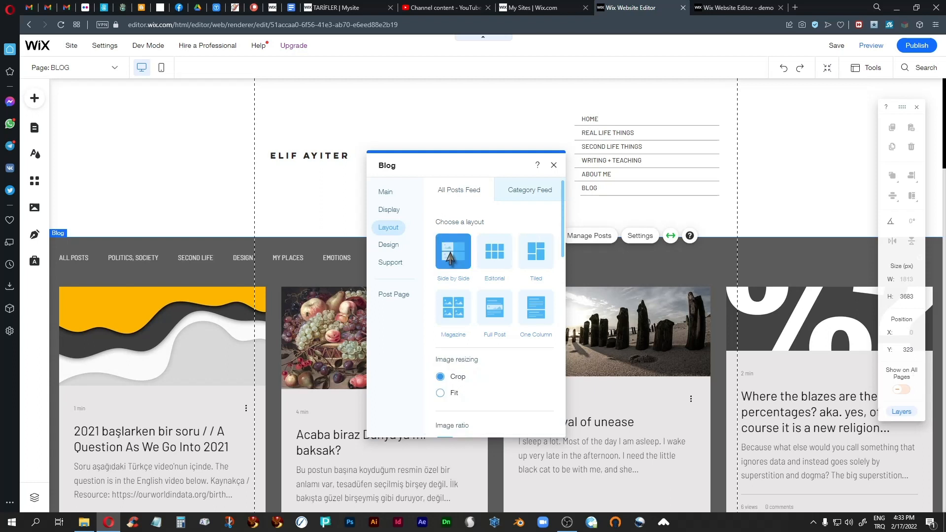
{"action": "left_click_drag", "start_coordinate": [469, 162], "coordinate": [146, 88]}
{"action": "scroll", "coordinate": [586, 344], "scroll_direction": "down", "scroll_amount": 12}
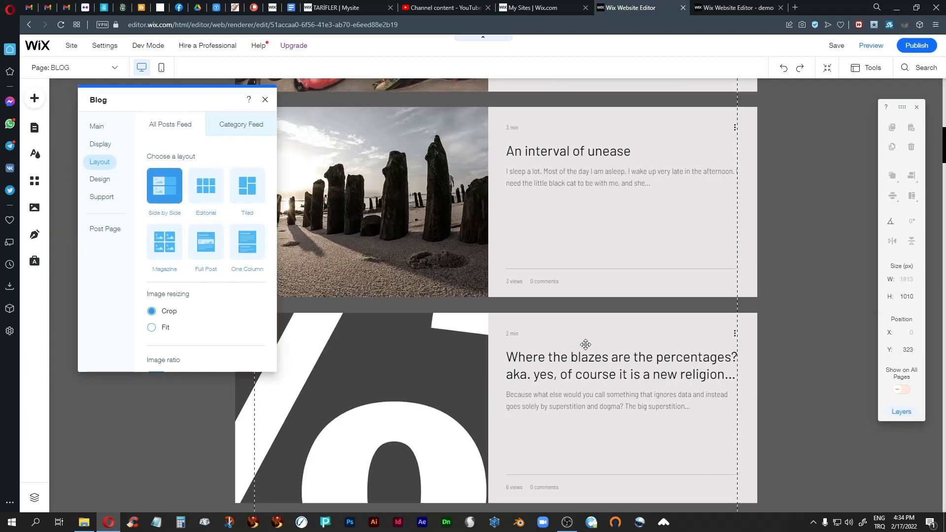
{"action": "scroll", "coordinate": [585, 344], "scroll_direction": "down", "scroll_amount": 10}
{"action": "scroll", "coordinate": [585, 344], "scroll_direction": "up", "scroll_amount": 14}
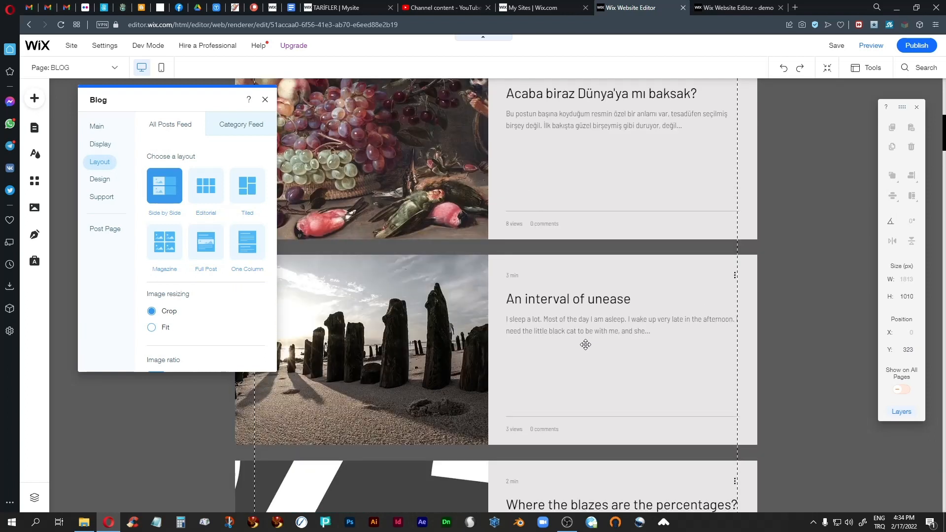
{"action": "scroll", "coordinate": [586, 344], "scroll_direction": "up", "scroll_amount": 8}
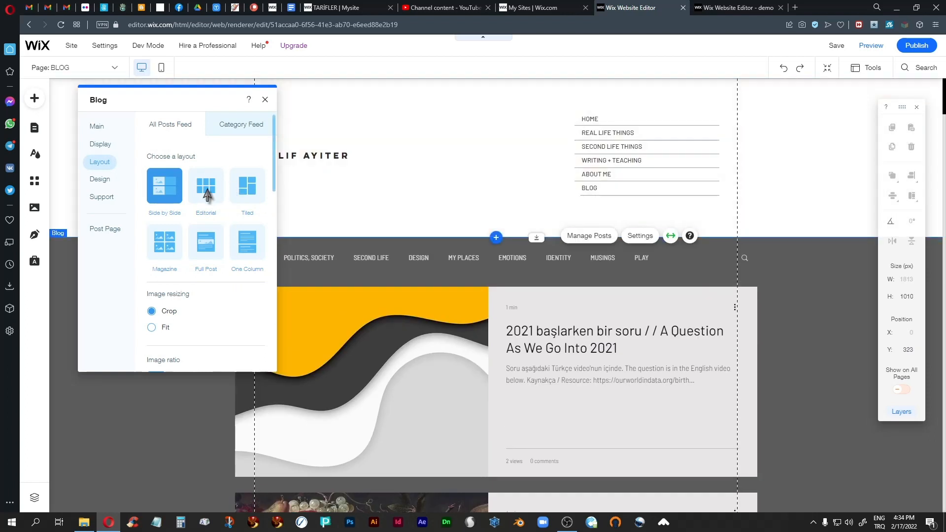
- Try the Editorial layout on the All Posts feed and compare it with the Tiled layout
{"action": "left_click", "coordinate": [209, 195]}
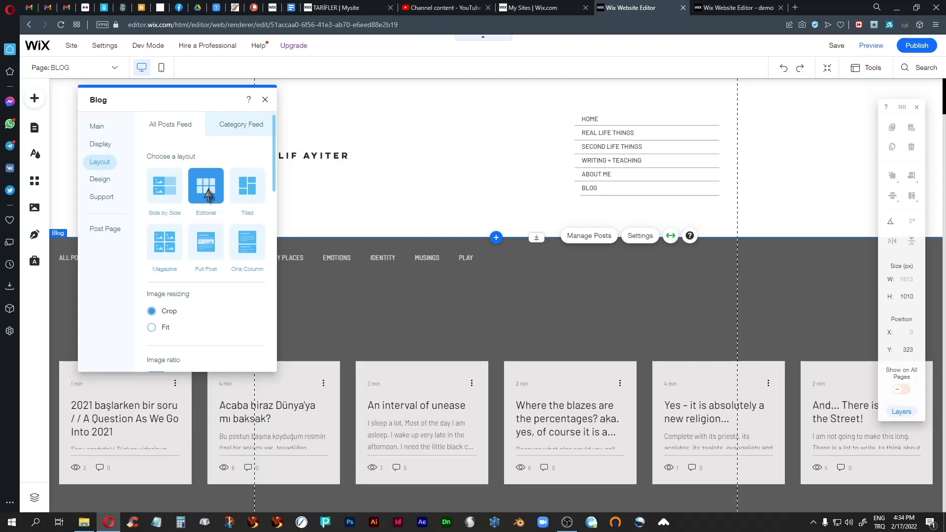
{"action": "scroll", "coordinate": [474, 361], "scroll_direction": "down", "scroll_amount": 1}
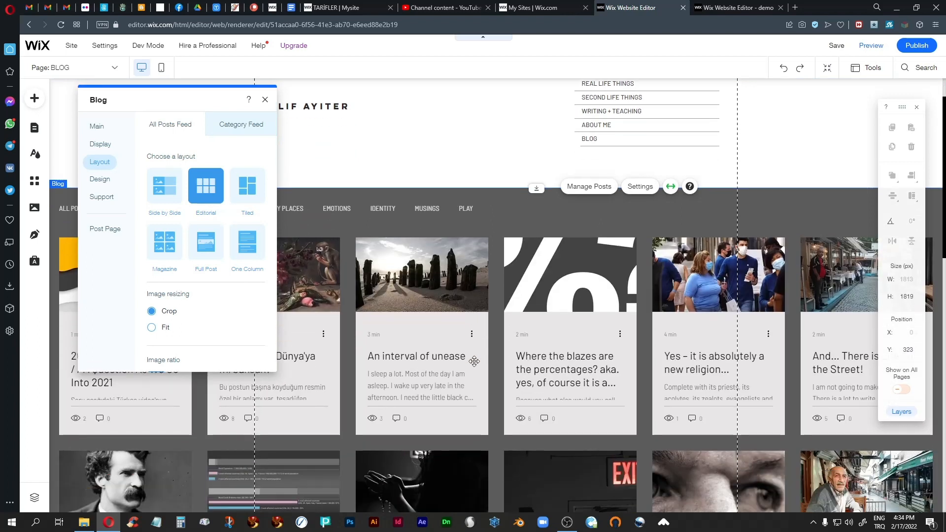
{"action": "scroll", "coordinate": [474, 361], "scroll_direction": "down", "scroll_amount": 1}
{"action": "scroll", "coordinate": [474, 361], "scroll_direction": "up", "scroll_amount": 2}
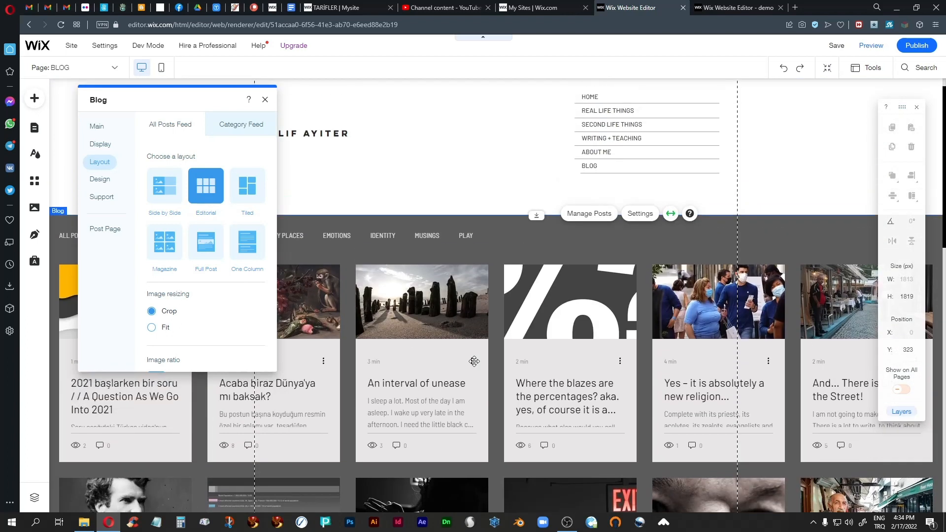
{"action": "left_click", "coordinate": [246, 194]}
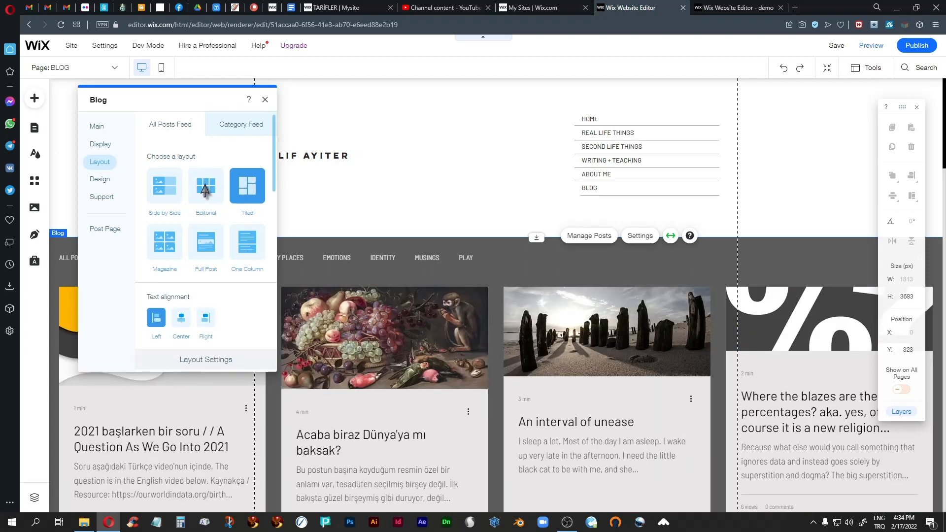
{"action": "left_click", "coordinate": [205, 190]}
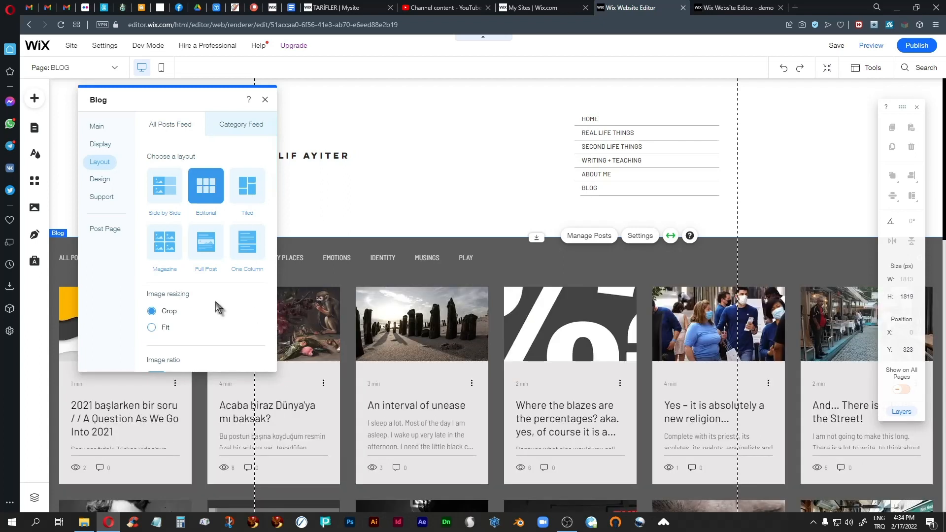
- Try the Magazine and Full Post layouts on the All Posts feed, looking through the posts in each
{"action": "left_click", "coordinate": [163, 244]}
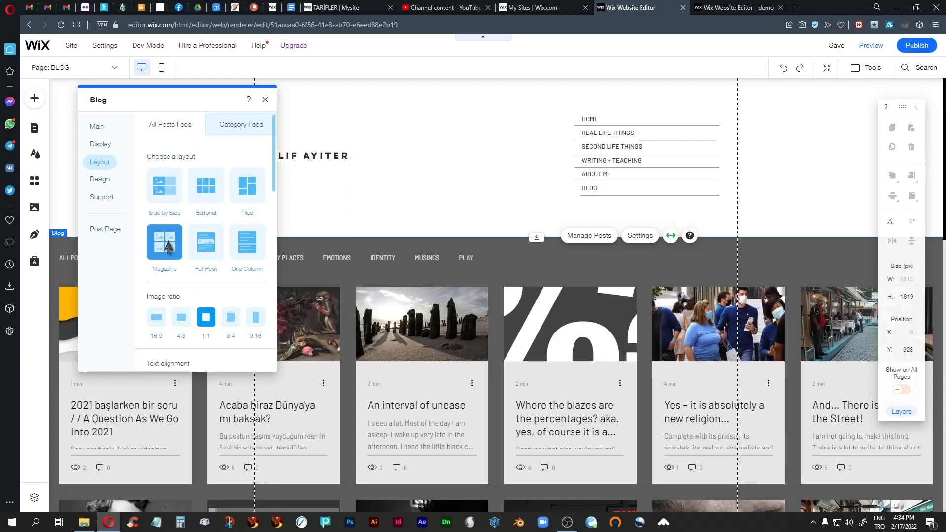
{"action": "scroll", "coordinate": [459, 349], "scroll_direction": "down", "scroll_amount": 3}
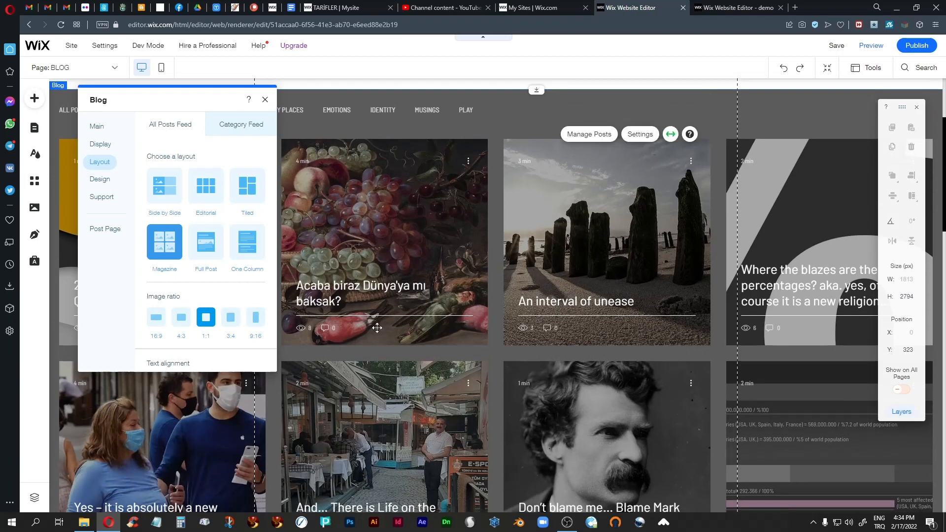
{"action": "left_click", "coordinate": [206, 248]}
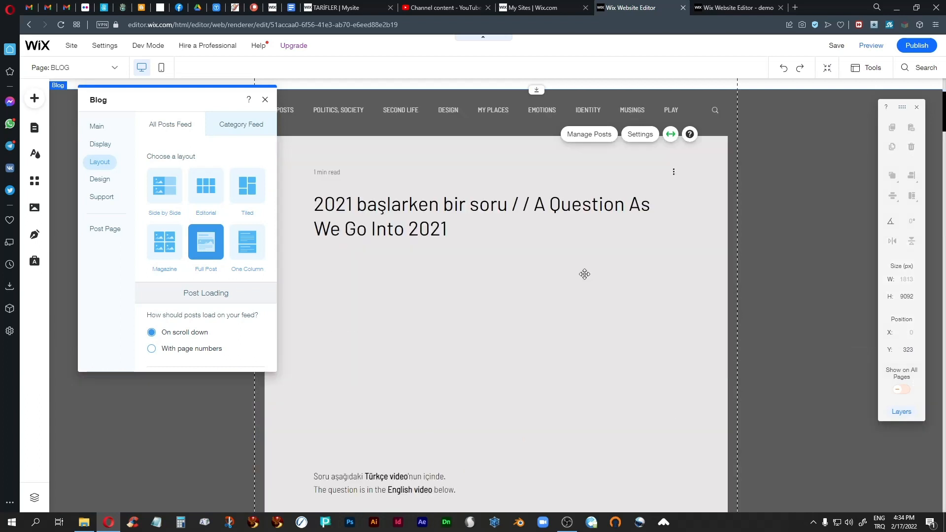
{"action": "scroll", "coordinate": [585, 274], "scroll_direction": "down", "scroll_amount": 8}
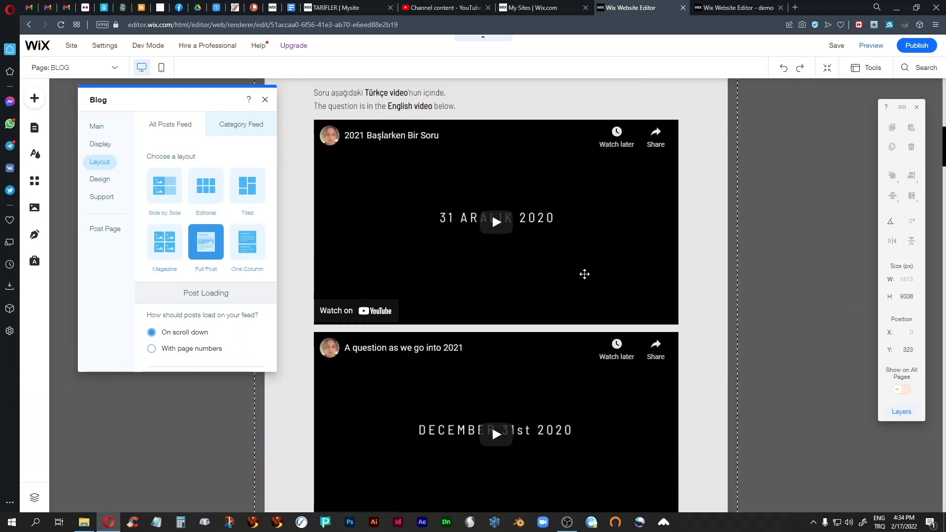
{"action": "scroll", "coordinate": [584, 274], "scroll_direction": "down", "scroll_amount": 20}
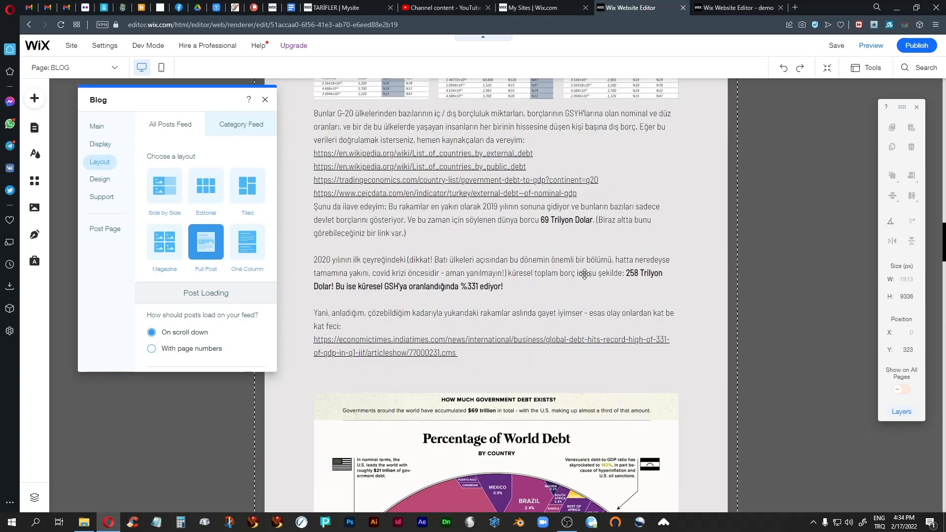
{"action": "scroll", "coordinate": [585, 274], "scroll_direction": "up", "scroll_amount": 20}
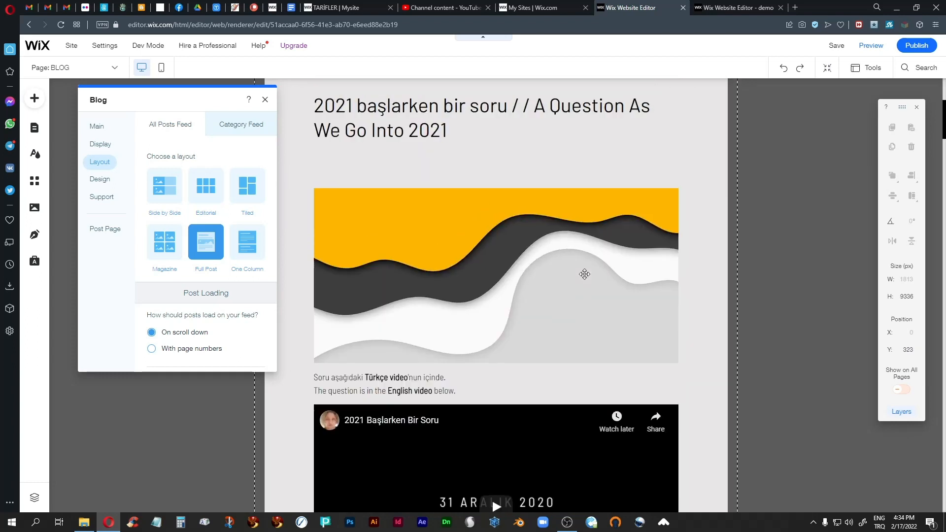
{"action": "scroll", "coordinate": [584, 274], "scroll_direction": "up", "scroll_amount": 5}
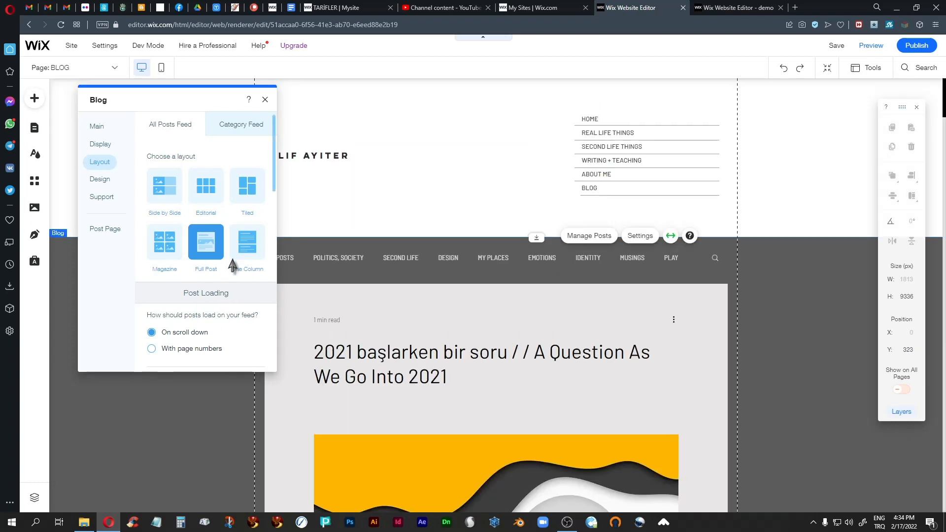
- Try the One Column layout on the All Posts feed and test centered text alignment before restoring left alignment
{"action": "left_click", "coordinate": [245, 245]}
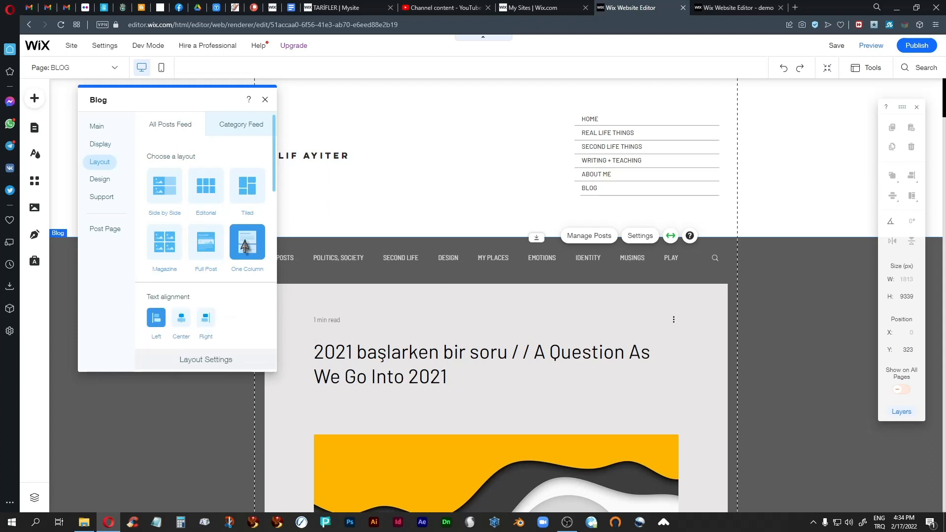
{"action": "scroll", "coordinate": [545, 290], "scroll_direction": "down", "scroll_amount": 14}
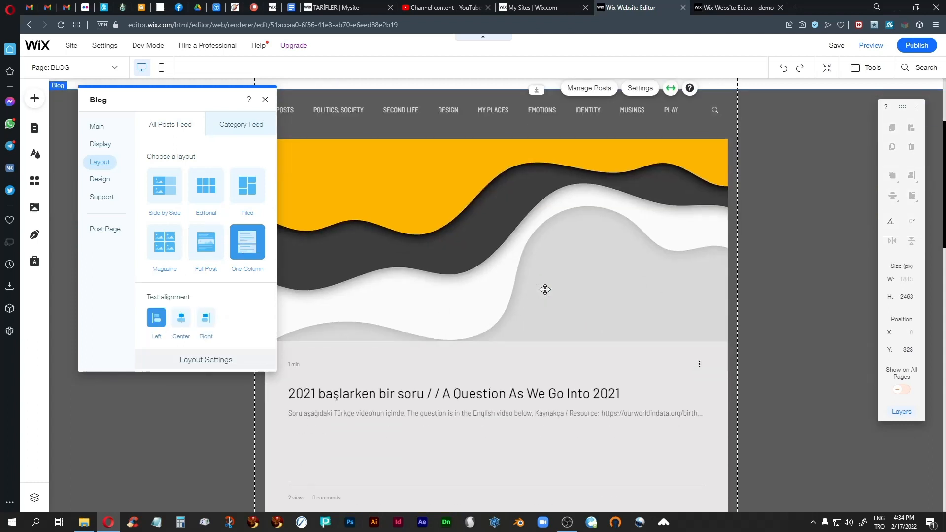
{"action": "scroll", "coordinate": [545, 289], "scroll_direction": "down", "scroll_amount": 20}
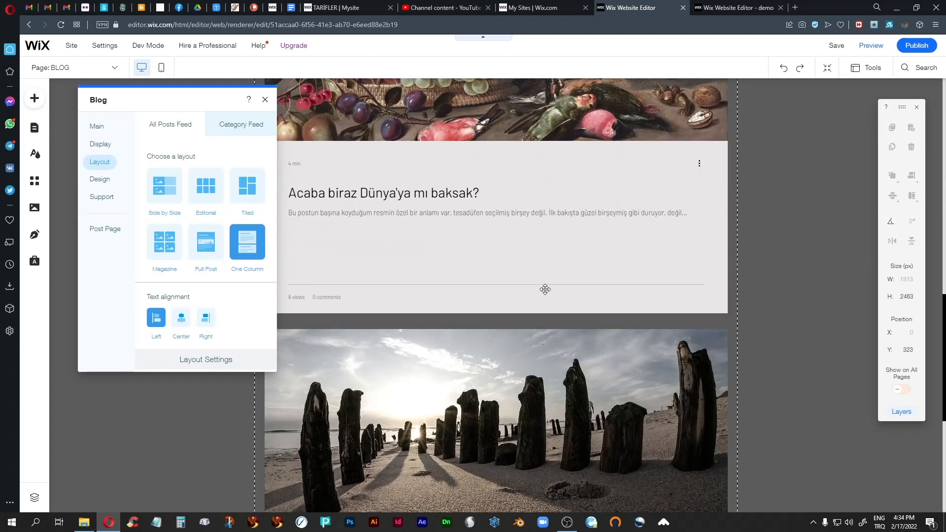
{"action": "scroll", "coordinate": [545, 289], "scroll_direction": "up", "scroll_amount": 20}
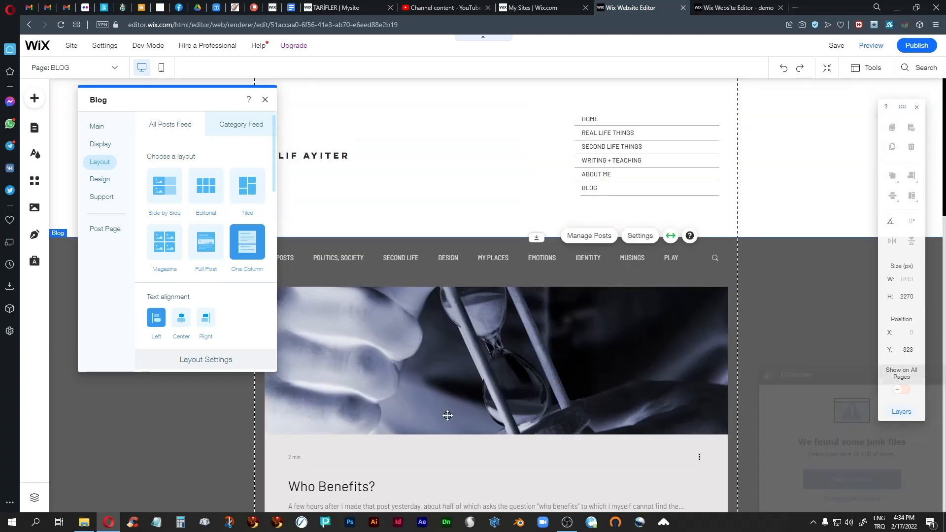
{"action": "scroll", "coordinate": [449, 397], "scroll_direction": "down", "scroll_amount": 3}
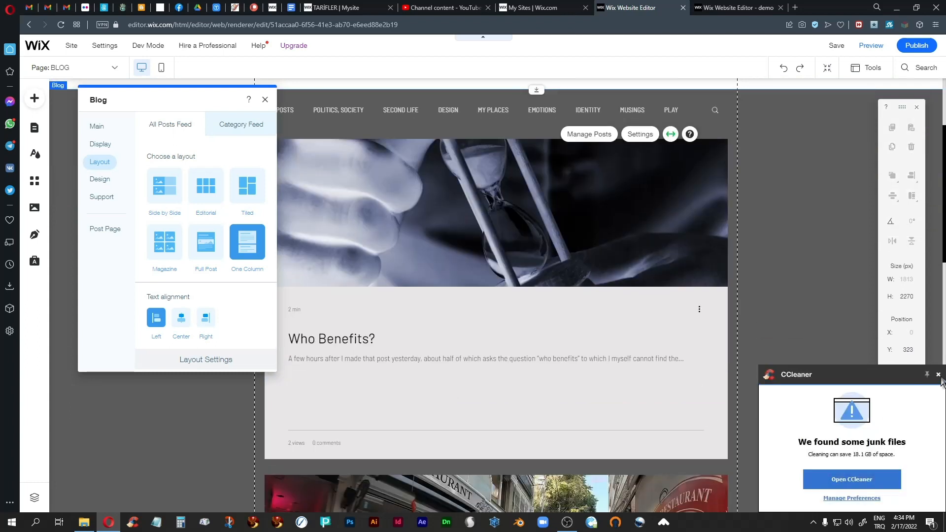
{"action": "left_click", "coordinate": [939, 375]}
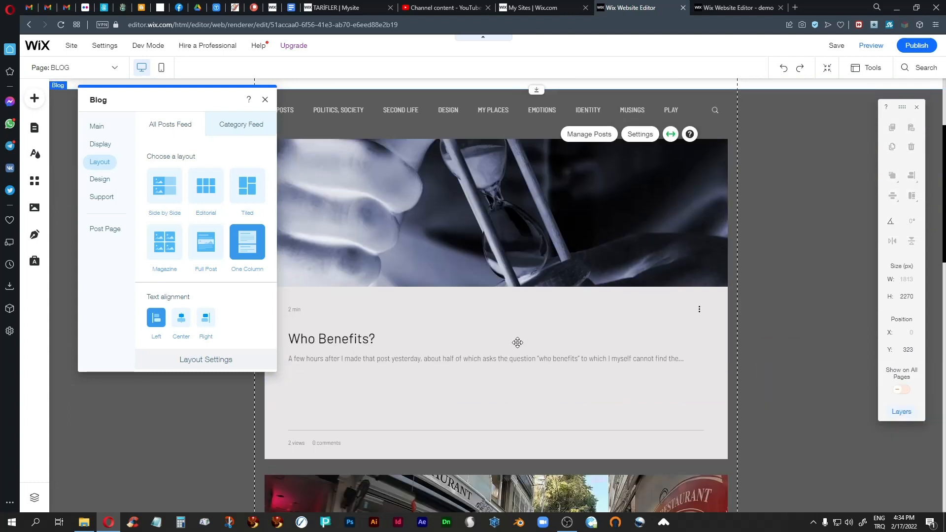
{"action": "left_click", "coordinate": [180, 319]}
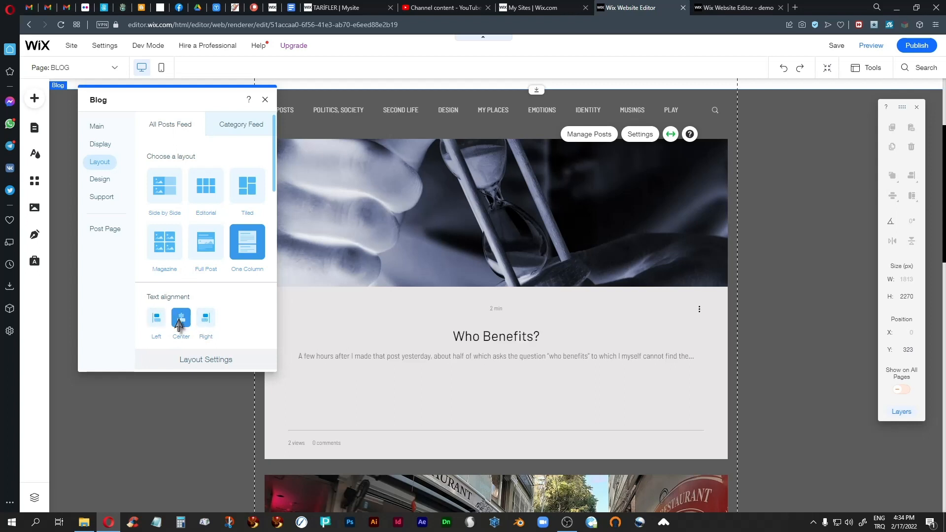
{"action": "left_click", "coordinate": [158, 326]}
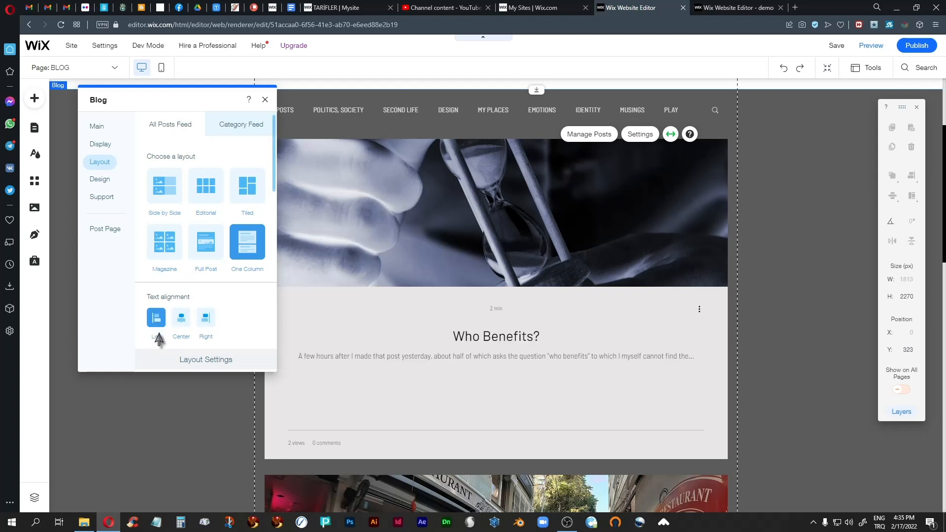
- Apply the Tiled layout to both the All Posts feed and the Category Feed
{"action": "scroll", "coordinate": [367, 338], "scroll_direction": "up", "scroll_amount": 3}
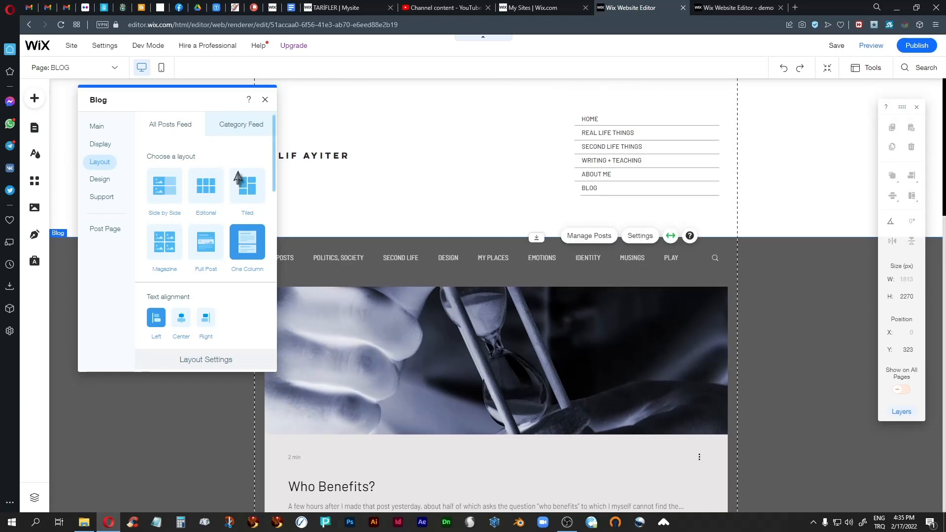
{"action": "left_click", "coordinate": [247, 190]}
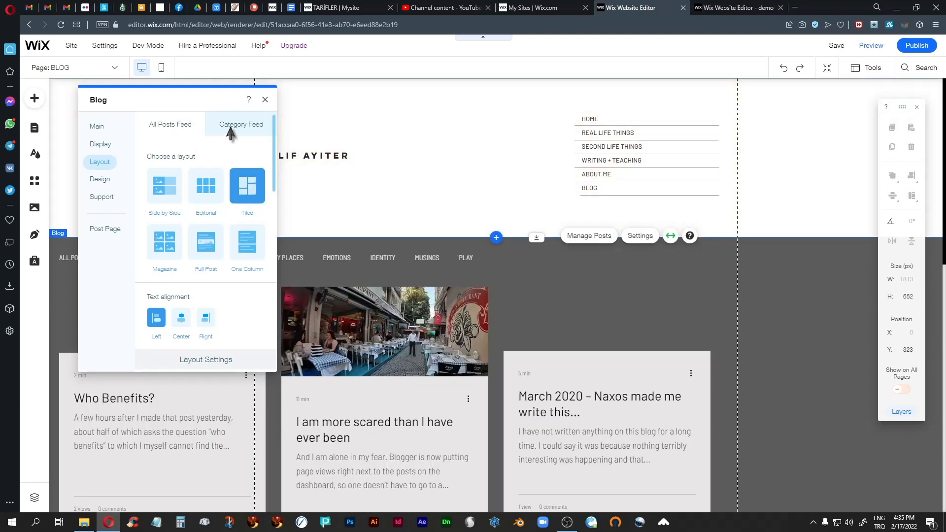
{"action": "left_click", "coordinate": [237, 127]}
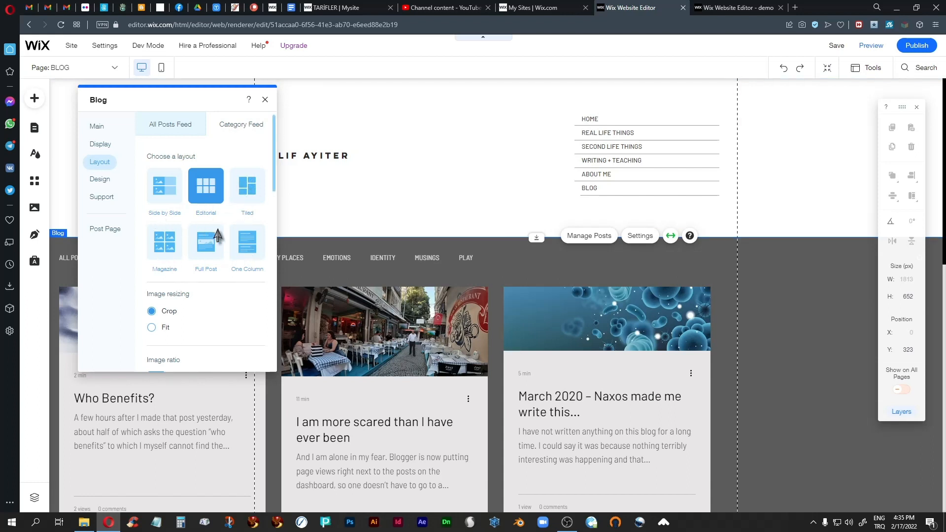
{"action": "left_click", "coordinate": [249, 205]}
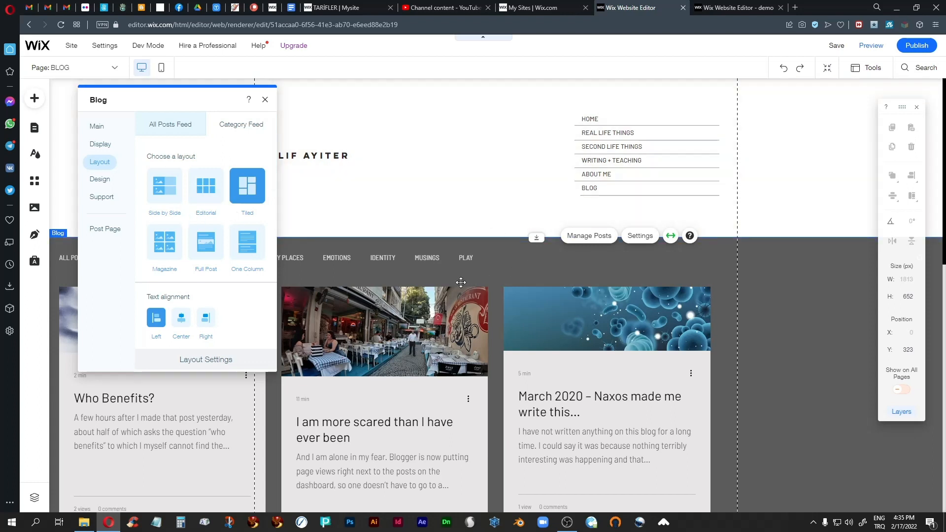
- Review the blog's design options for the Blog Menu and for Posts
{"action": "left_click", "coordinate": [102, 181]}
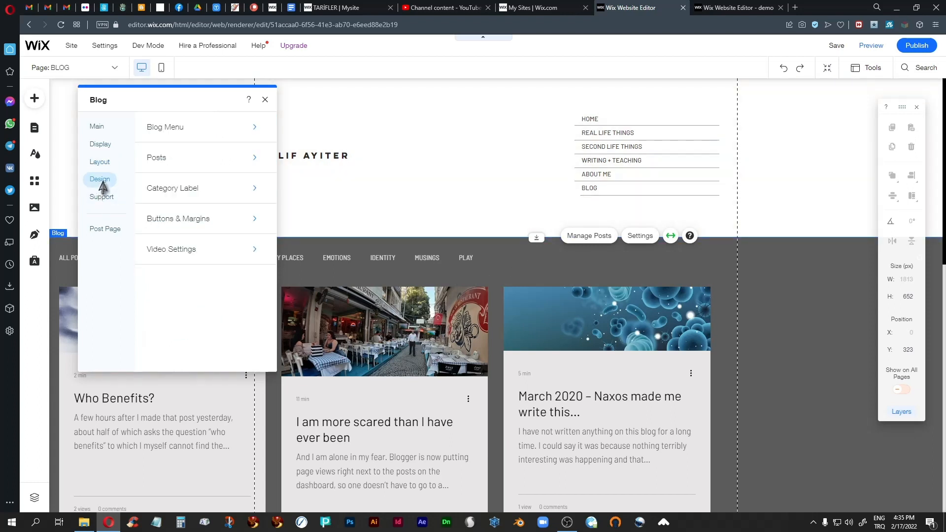
{"action": "left_click", "coordinate": [167, 130]}
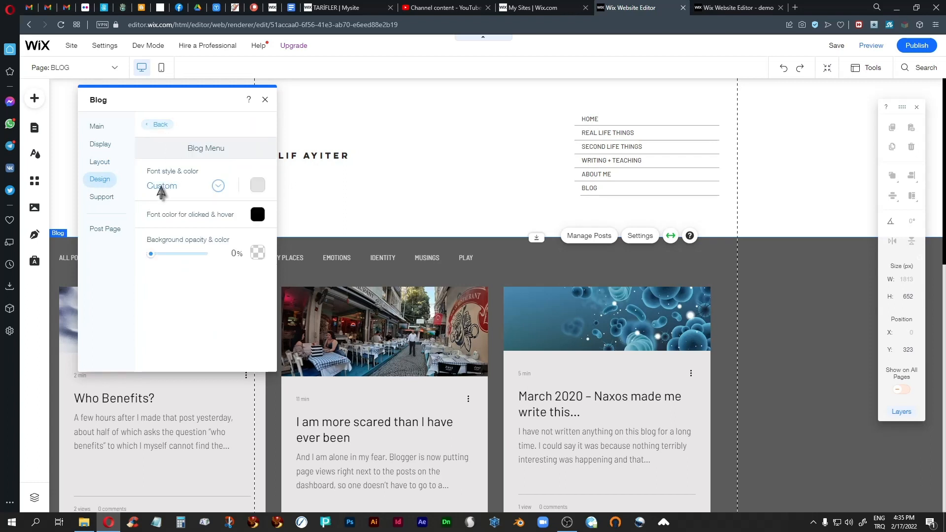
{"action": "left_click", "coordinate": [156, 125]}
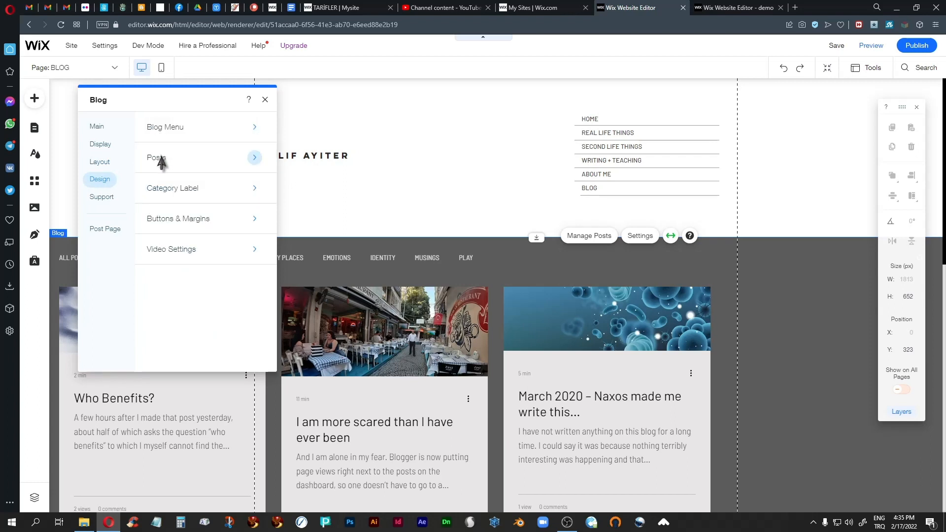
{"action": "left_click", "coordinate": [162, 161]}
{"action": "scroll", "coordinate": [189, 301], "scroll_direction": "down", "scroll_amount": 1}
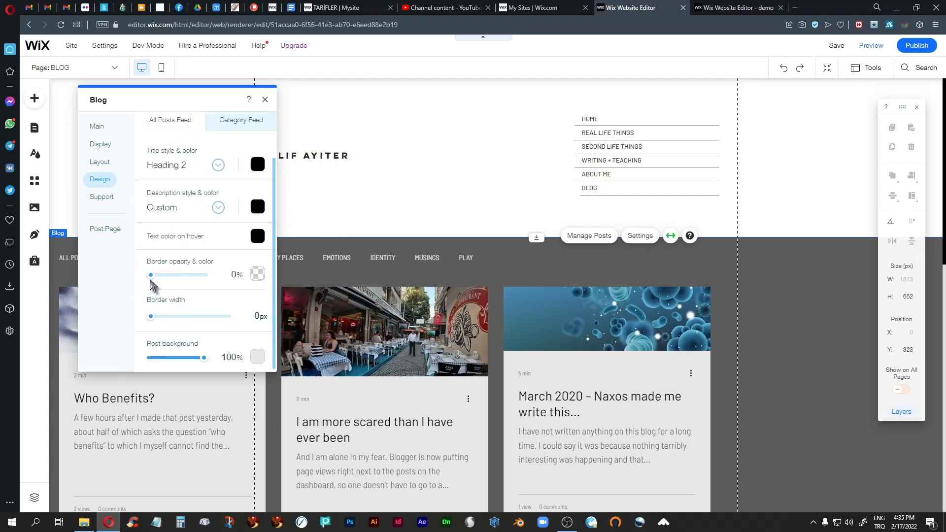
{"action": "scroll", "coordinate": [193, 235], "scroll_direction": "up", "scroll_amount": 1}
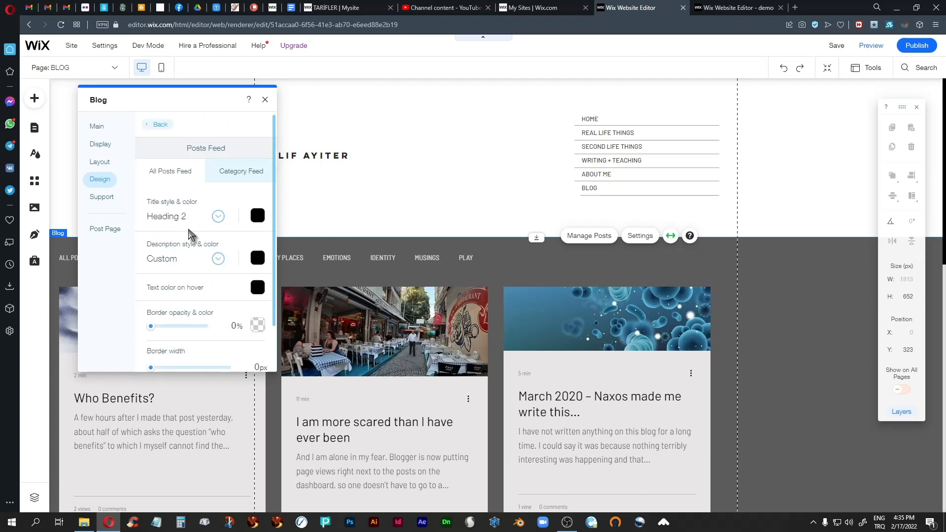
{"action": "left_click", "coordinate": [160, 126]}
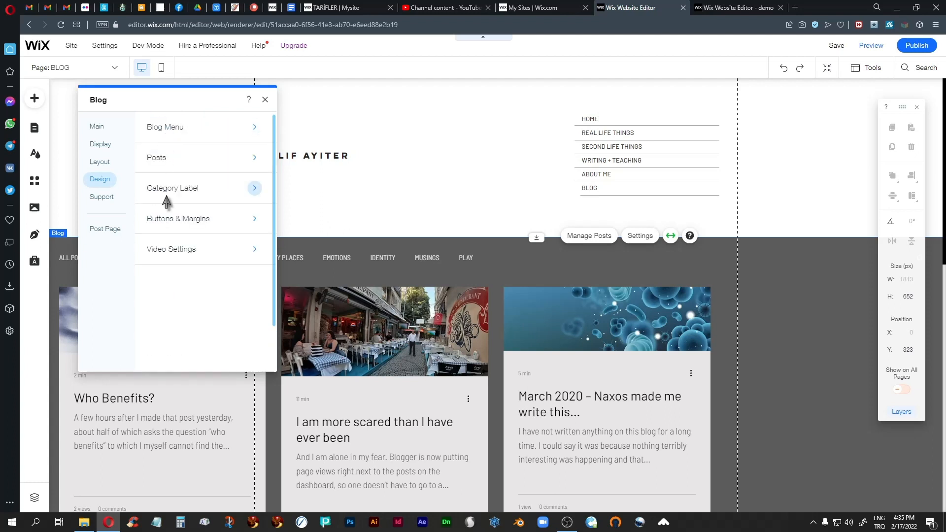
- Review the Category Label and Buttons & Margins design options, and close the blog settings
{"action": "left_click", "coordinate": [179, 190]}
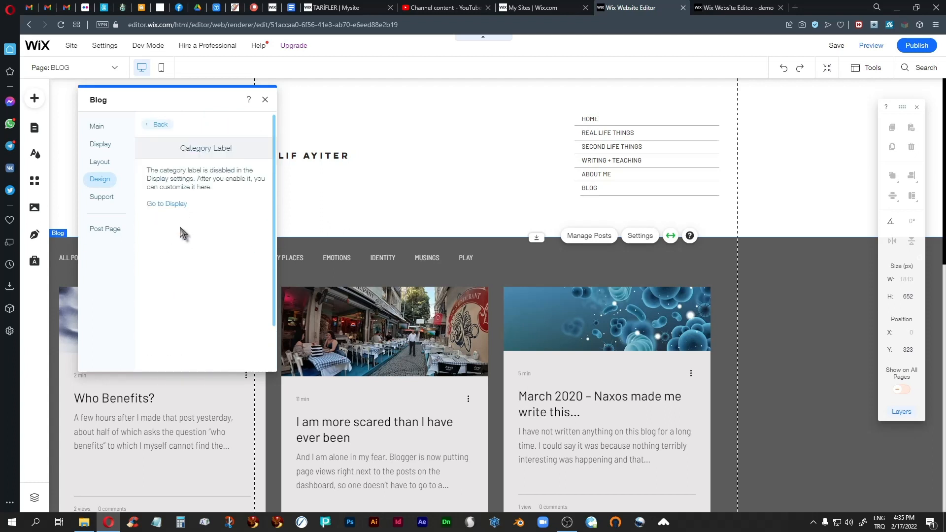
{"action": "left_click", "coordinate": [156, 125]}
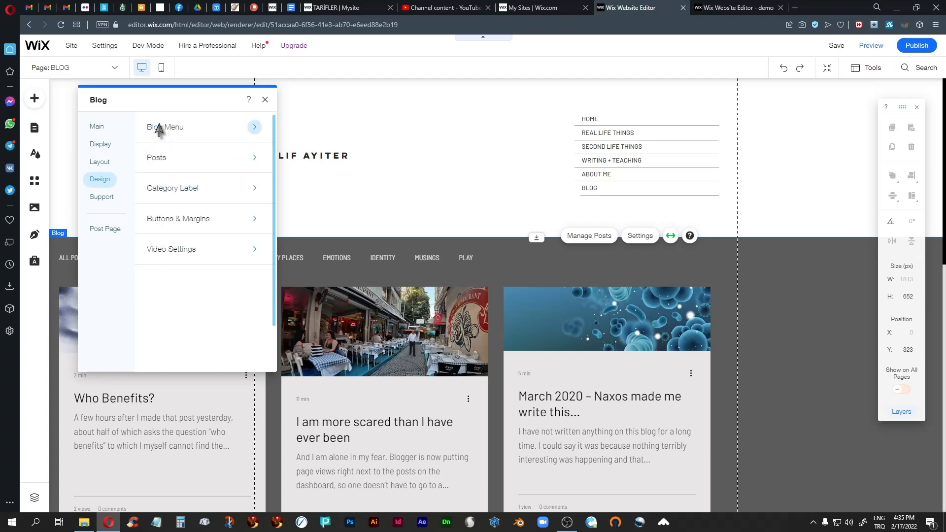
{"action": "left_click", "coordinate": [185, 225]}
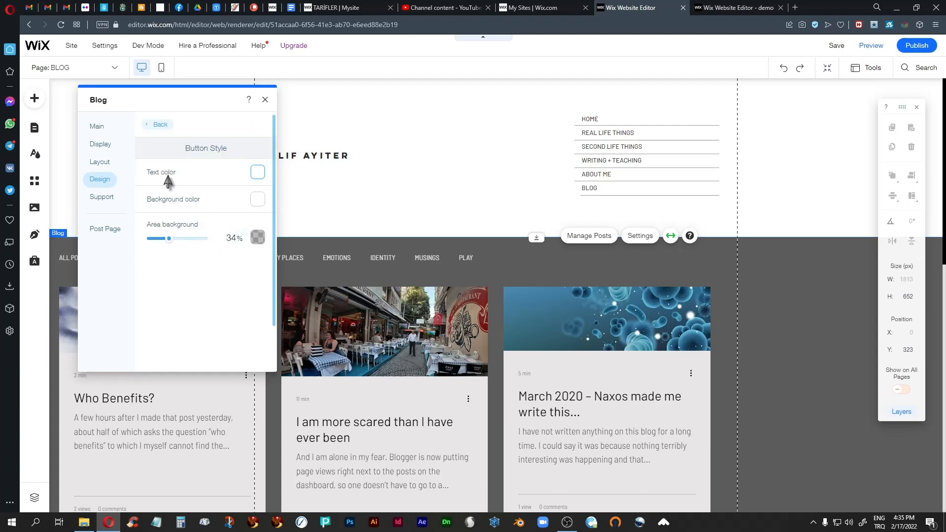
{"action": "left_click", "coordinate": [266, 101]}
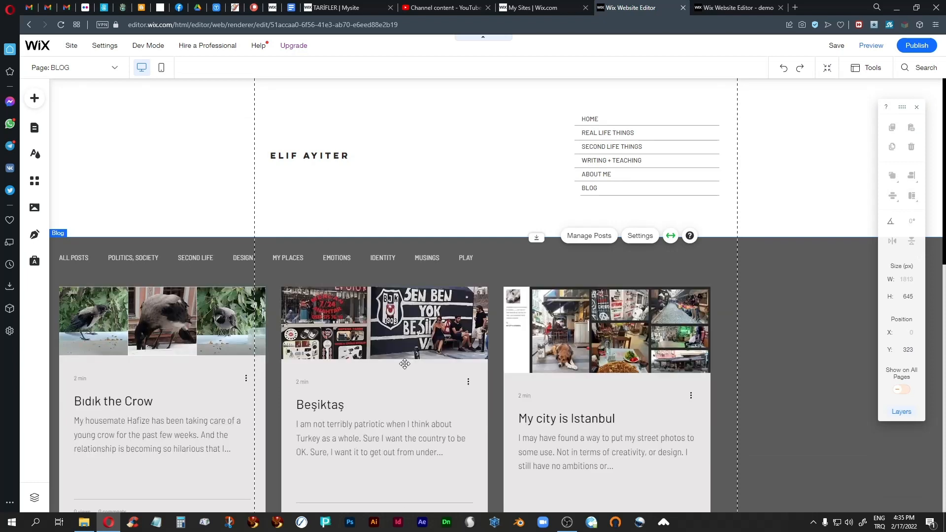
- Preview the blog page with the Tiled layout and return to the editor
{"action": "left_click", "coordinate": [871, 45]}
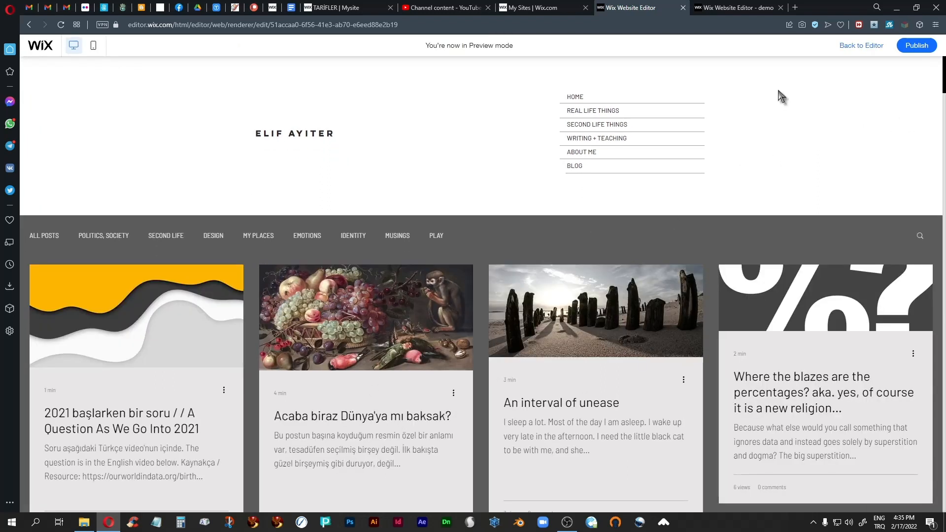
{"action": "left_click", "coordinate": [844, 44]}
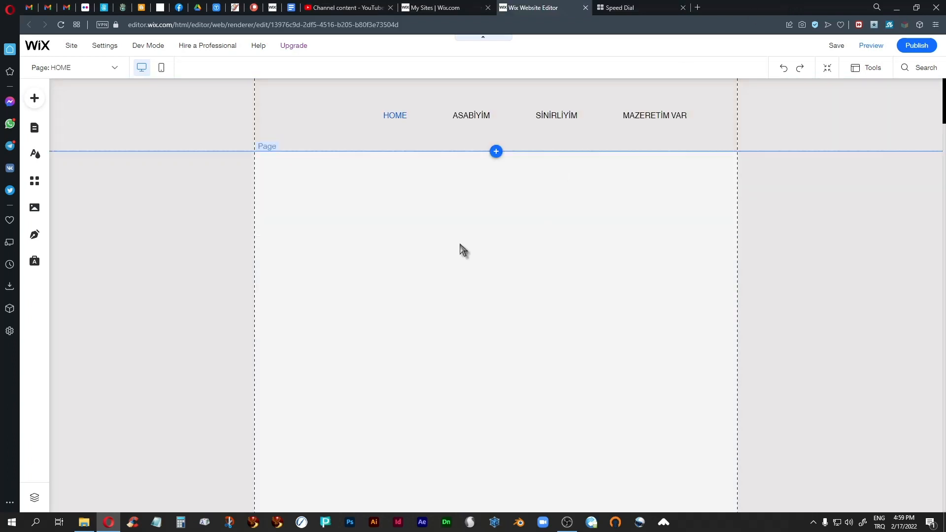
- Add an online store to the demo site and select the horizontal menu in the header
{"action": "left_click", "coordinate": [33, 101]}
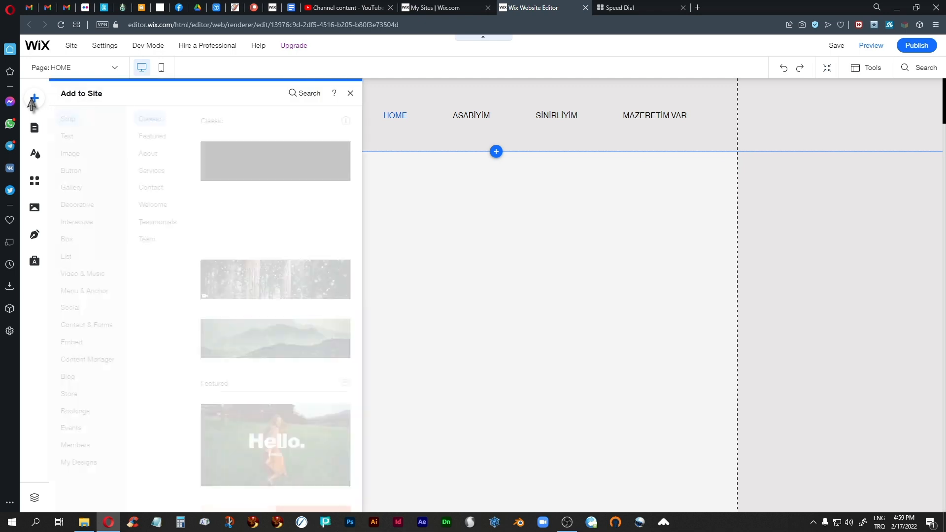
{"action": "left_click", "coordinate": [70, 395]}
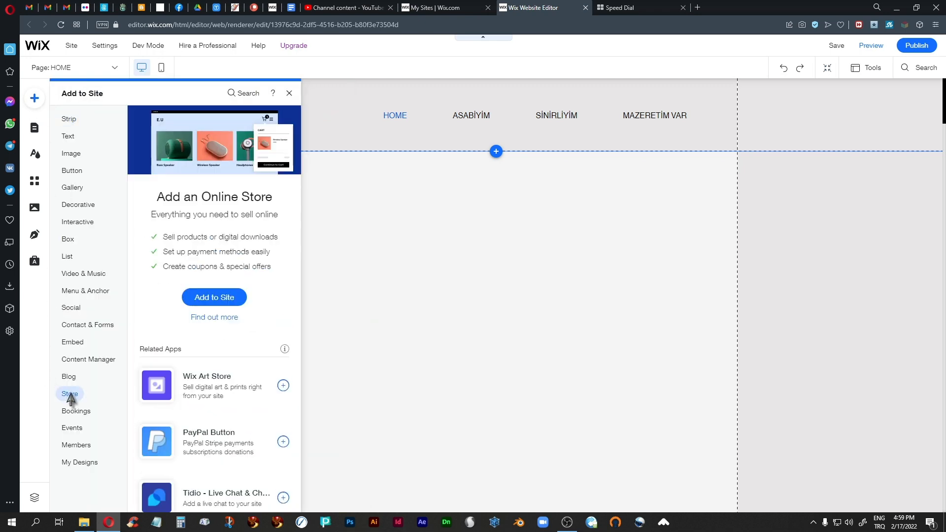
{"action": "left_click", "coordinate": [215, 297]}
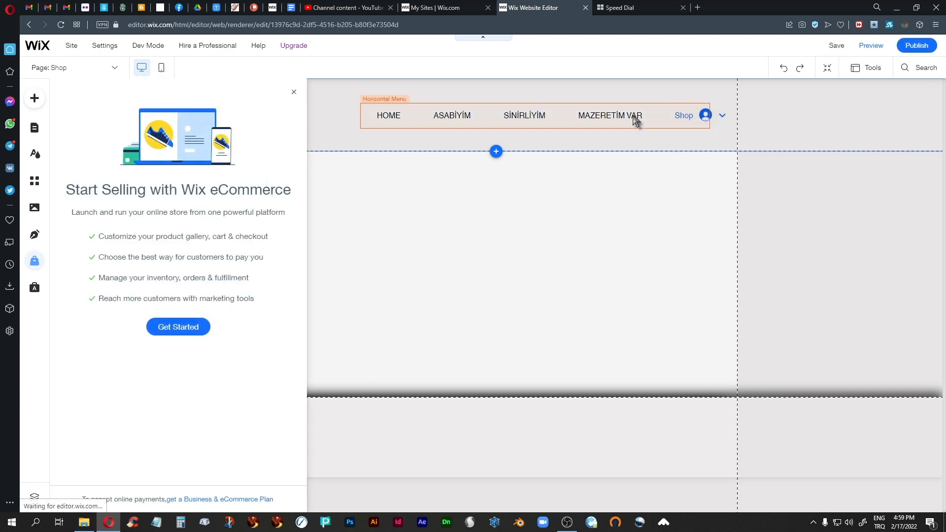
{"action": "left_click", "coordinate": [615, 120]}
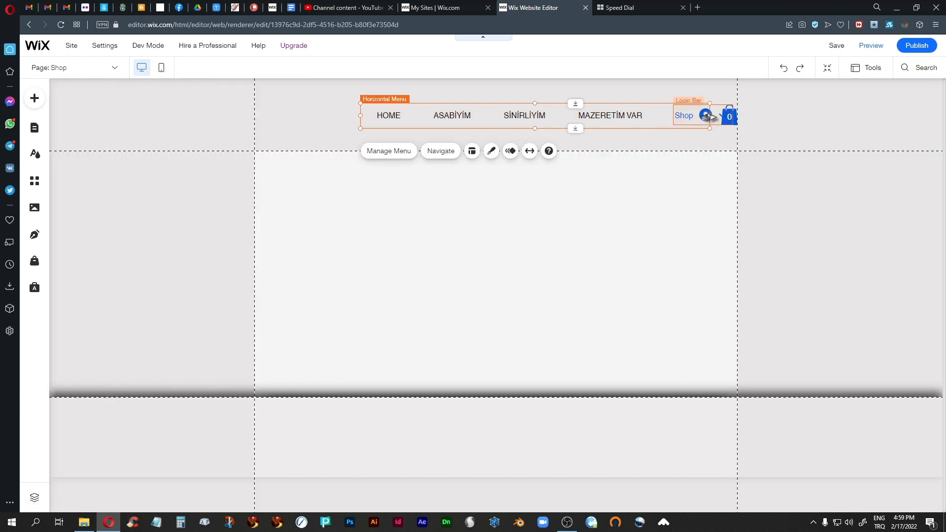
- Narrow the header's horizontal menu so it clears the login bar, and look over the Shop page's product gallery
{"action": "left_click_drag", "start_coordinate": [709, 116], "coordinate": [685, 118]}
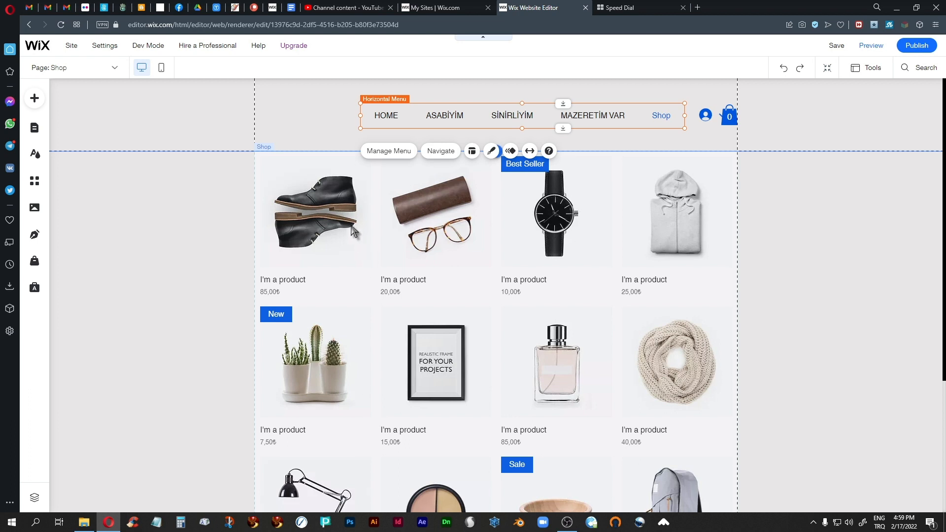
{"action": "scroll", "coordinate": [498, 335], "scroll_direction": "down", "scroll_amount": 3}
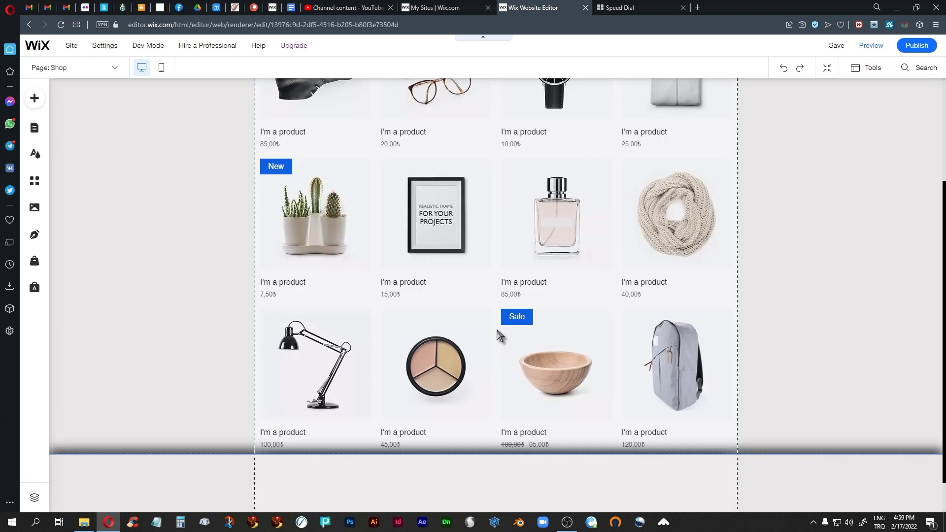
{"action": "scroll", "coordinate": [499, 335], "scroll_direction": "up", "scroll_amount": 3}
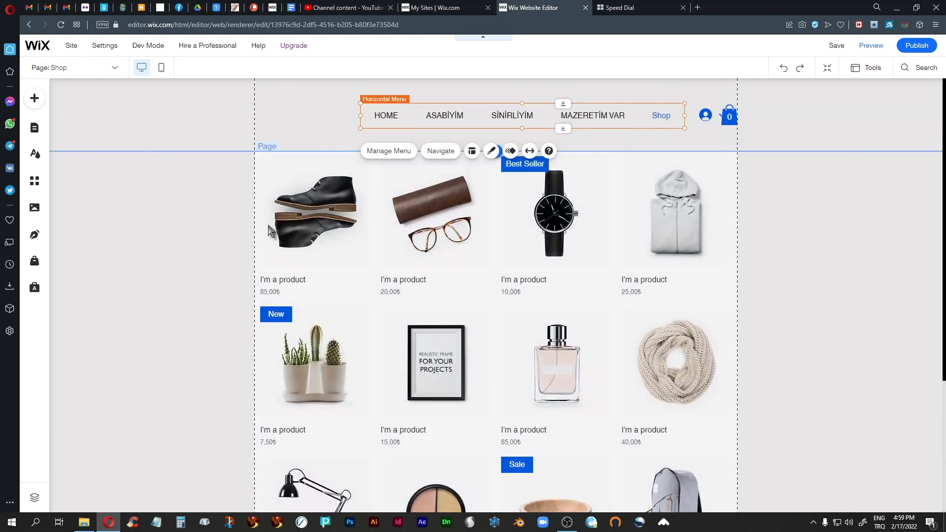
- Open the product management page from the shop gallery and dismiss the tip about physical or digital products
{"action": "left_click", "coordinate": [308, 212]}
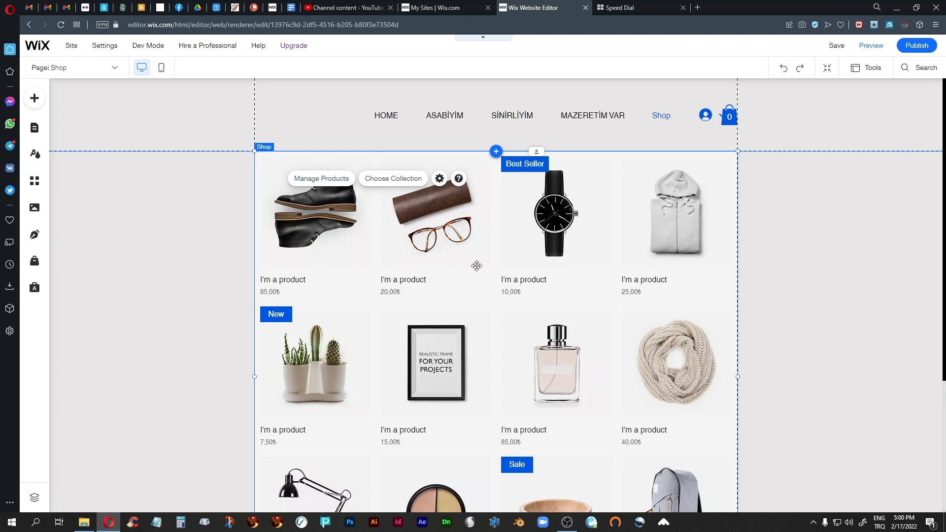
{"action": "left_click", "coordinate": [321, 179]}
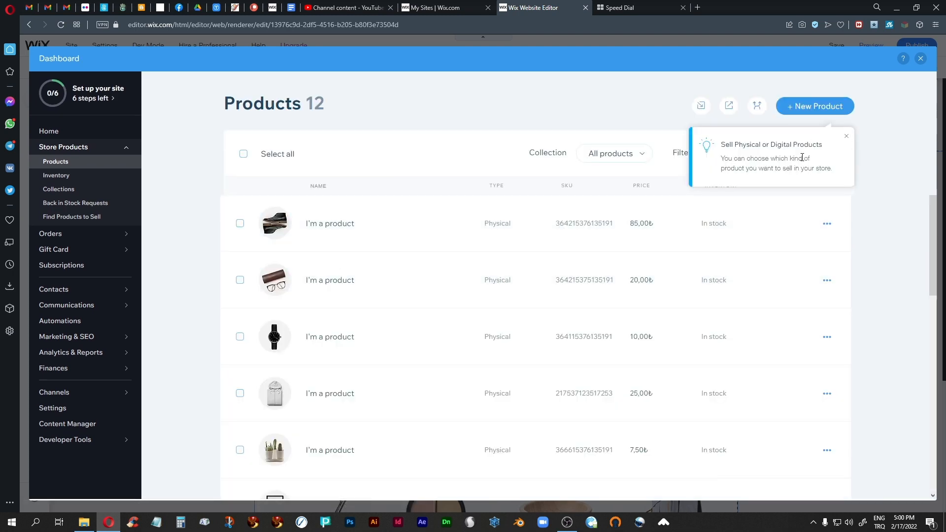
{"action": "left_click", "coordinate": [846, 137]}
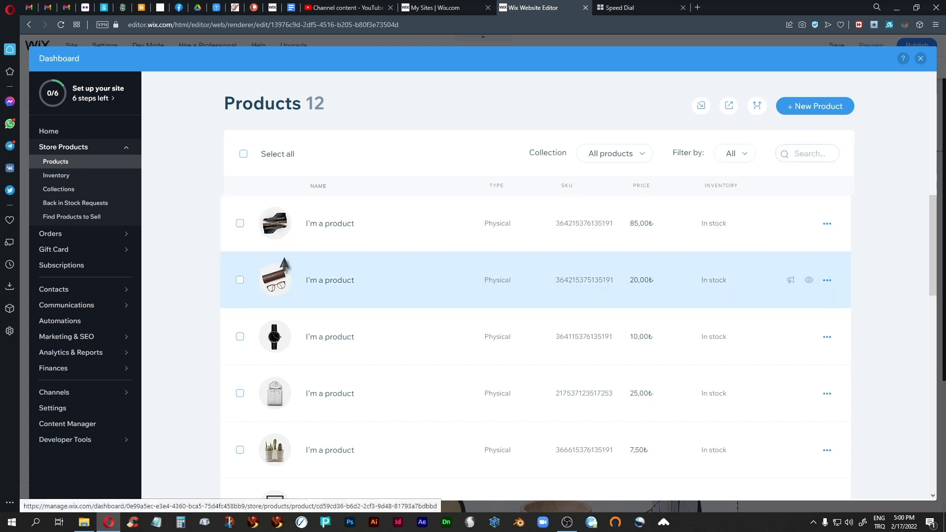
- Review the new-product forms for a digital file and for a physical product, leaving both without saving
{"action": "left_click", "coordinate": [809, 112]}
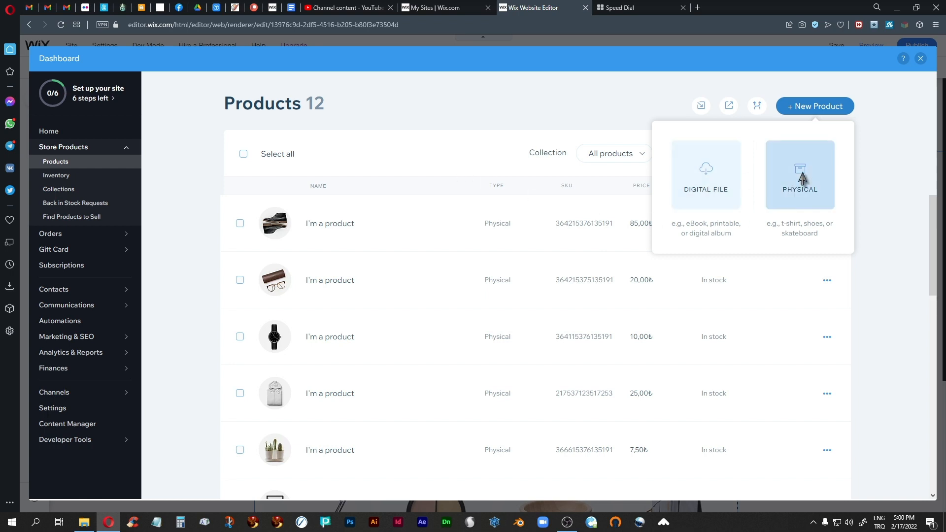
{"action": "left_click", "coordinate": [704, 181]}
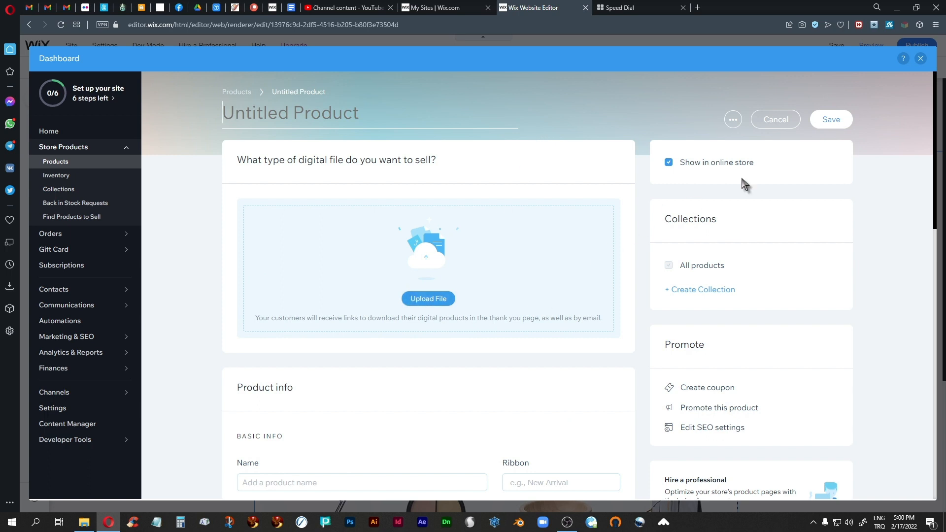
{"action": "left_click", "coordinate": [777, 121]}
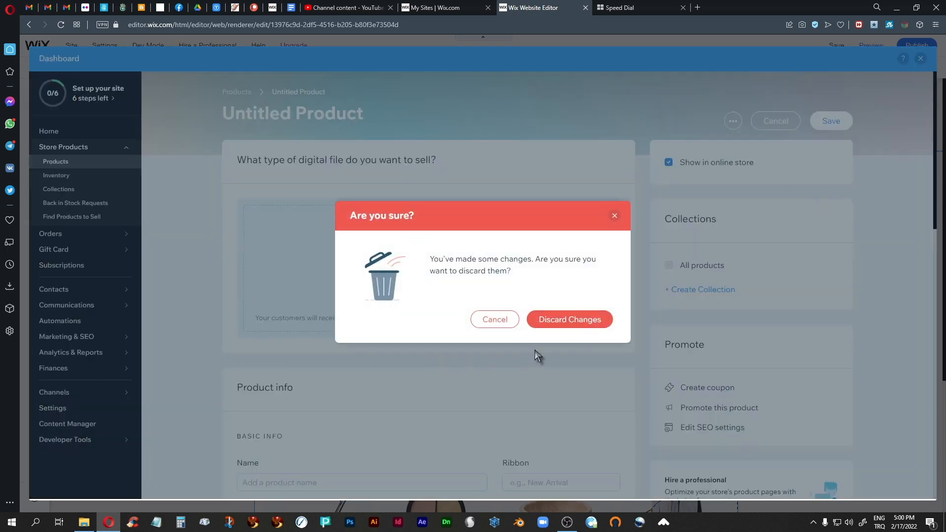
{"action": "left_click", "coordinate": [553, 325]}
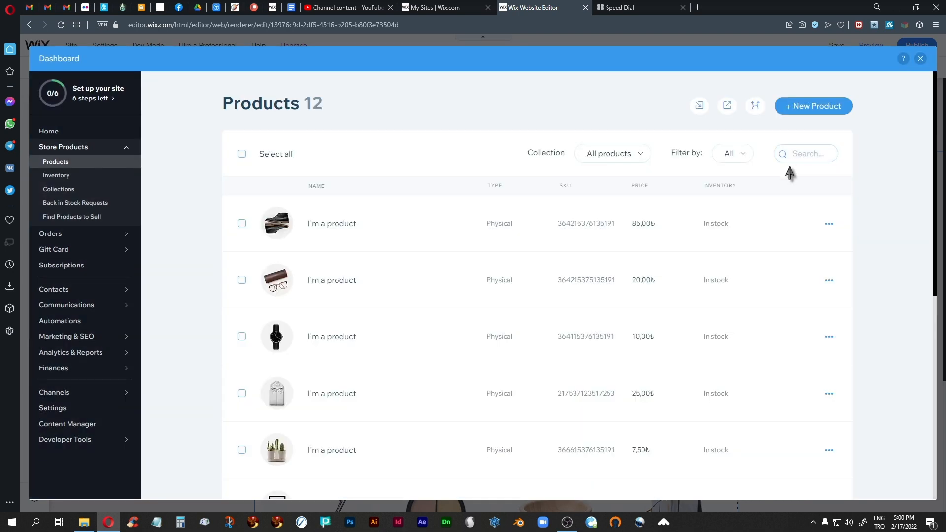
{"action": "left_click", "coordinate": [821, 109]}
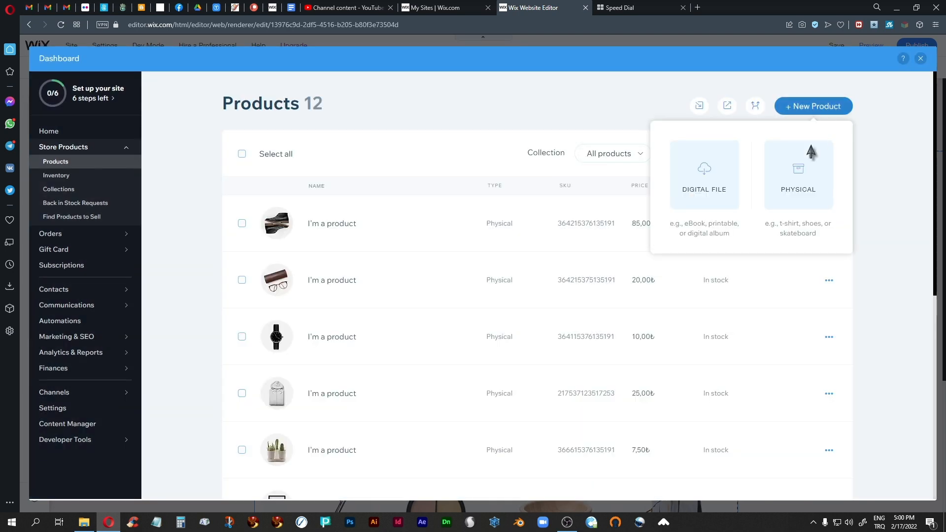
{"action": "left_click", "coordinate": [797, 184]}
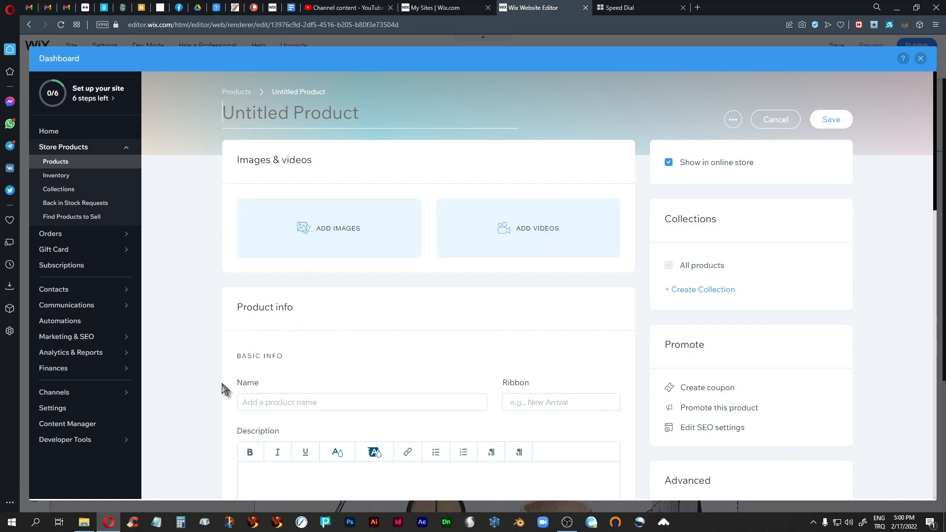
{"action": "left_click", "coordinate": [772, 125]}
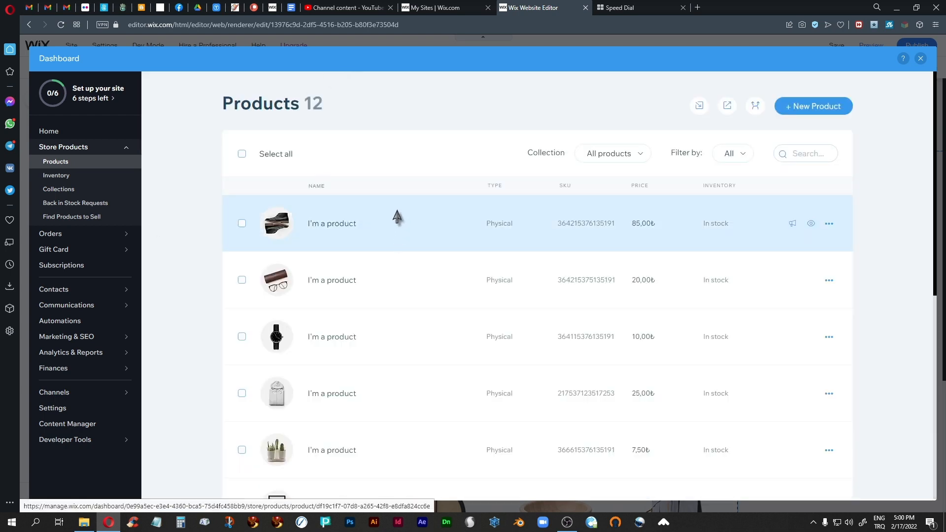
- Review the store's Inventory and Collections pages, and return to the site editor
{"action": "left_click", "coordinate": [51, 176]}
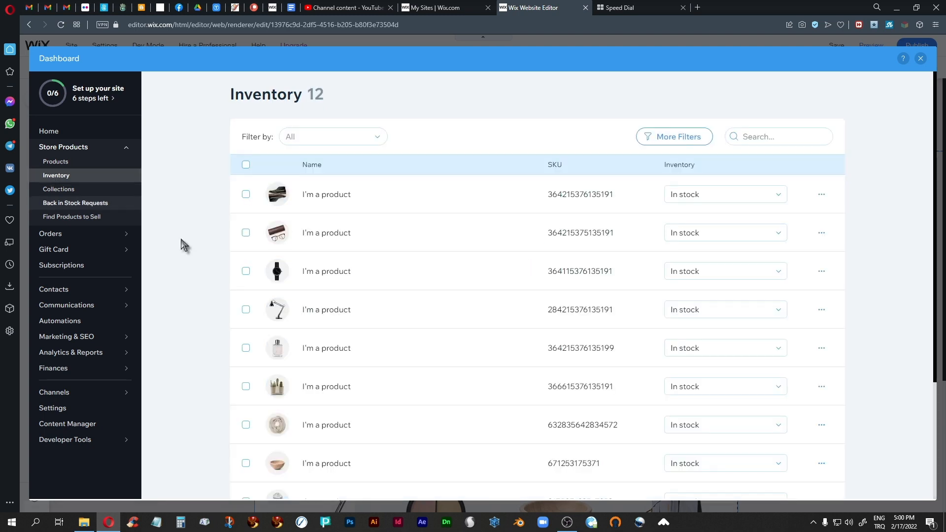
{"action": "left_click", "coordinate": [56, 192]}
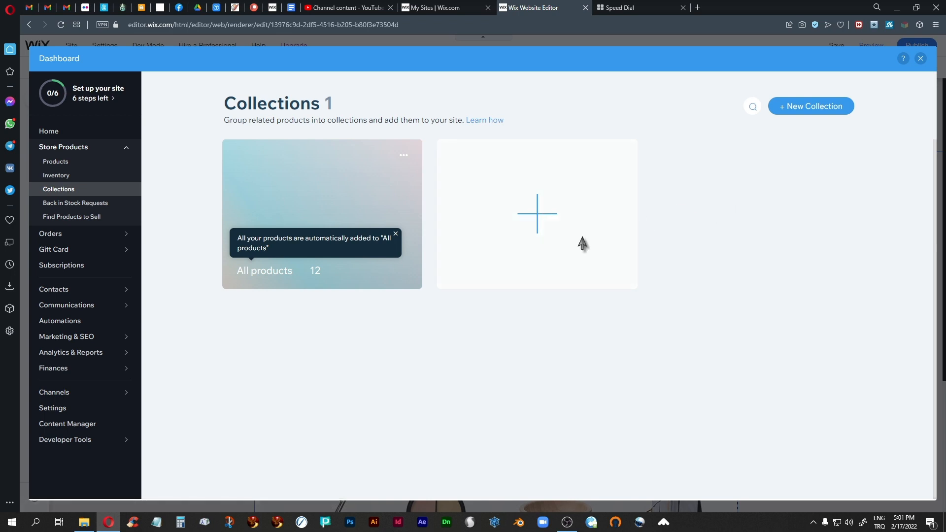
{"action": "mouse_move", "coordinate": [54, 237]}
{"action": "left_click", "coordinate": [921, 58]}
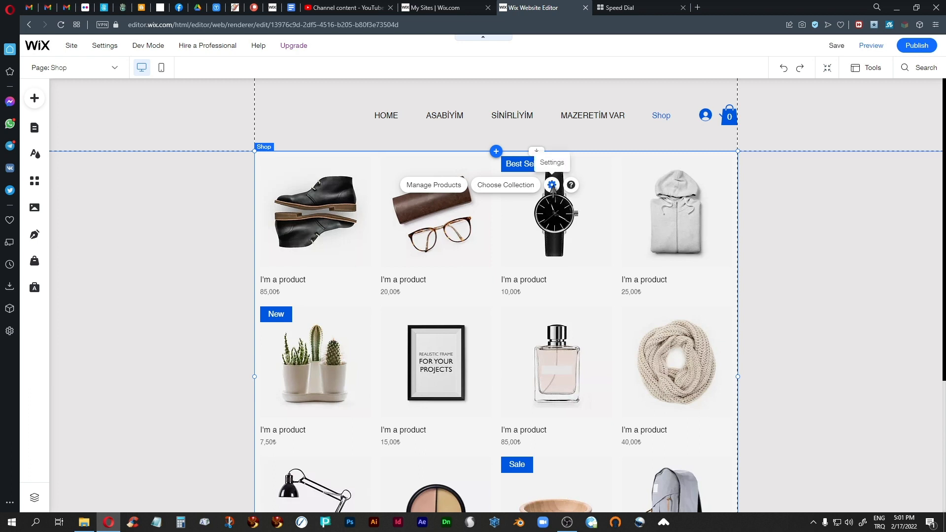
- Try the product display styles in the Shop Page layout settings and apply the bordered card style
{"action": "left_click", "coordinate": [552, 186]}
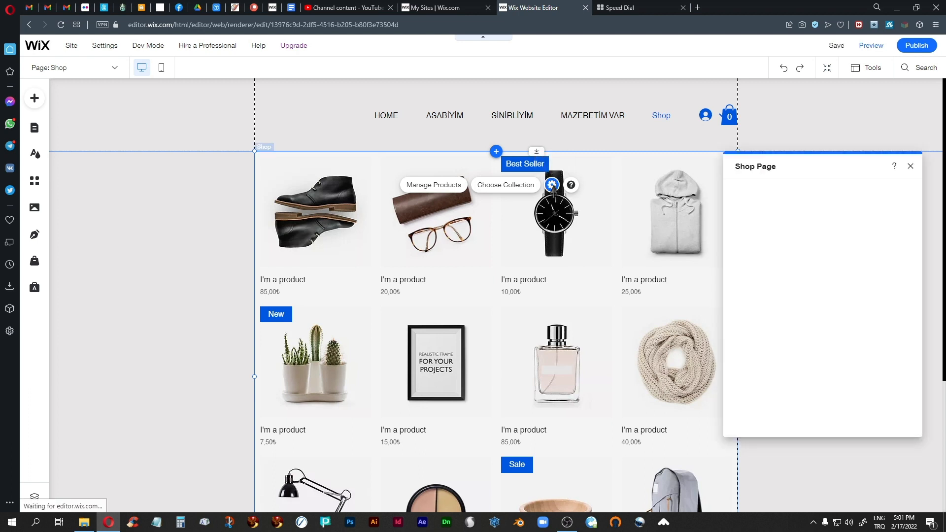
{"action": "left_click_drag", "start_coordinate": [836, 164], "coordinate": [219, 95]}
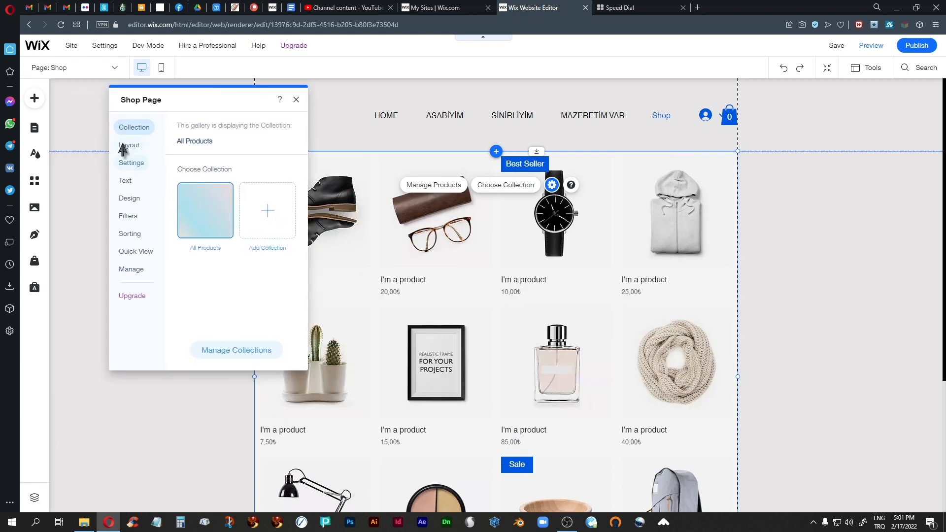
{"action": "left_click", "coordinate": [127, 146]}
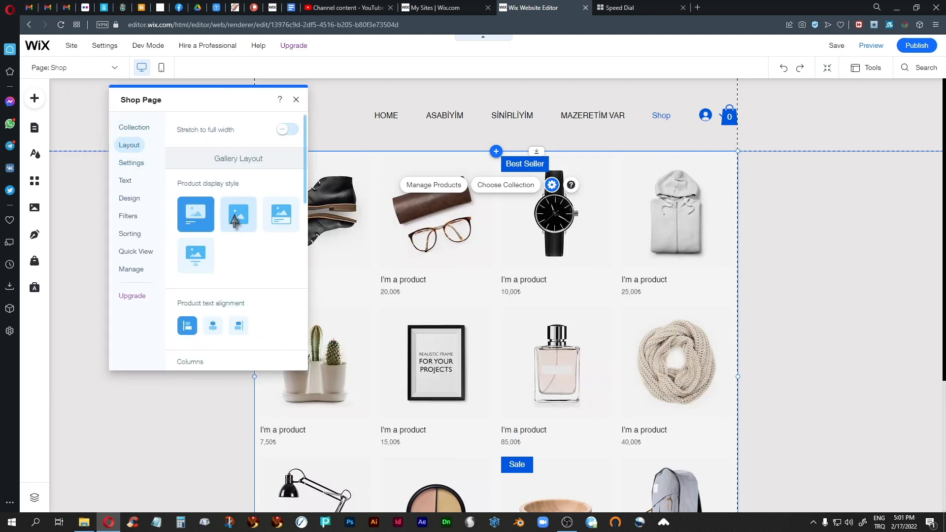
{"action": "left_click", "coordinate": [236, 220]}
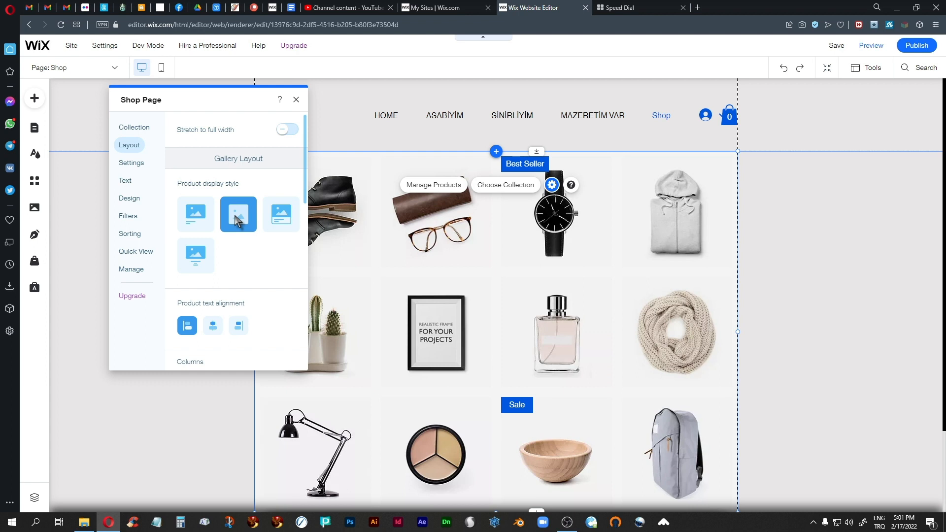
{"action": "left_click", "coordinate": [281, 220]}
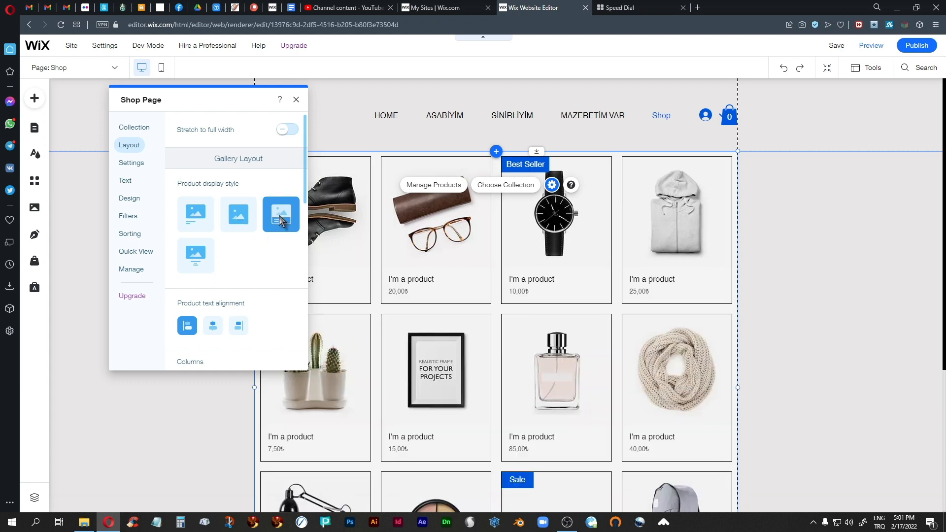
{"action": "left_click", "coordinate": [194, 259]}
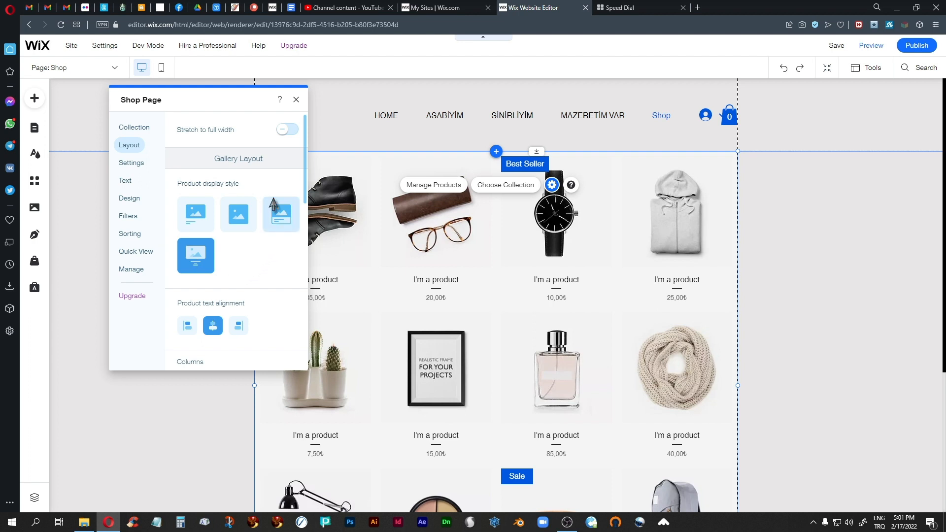
{"action": "left_click", "coordinate": [284, 217]}
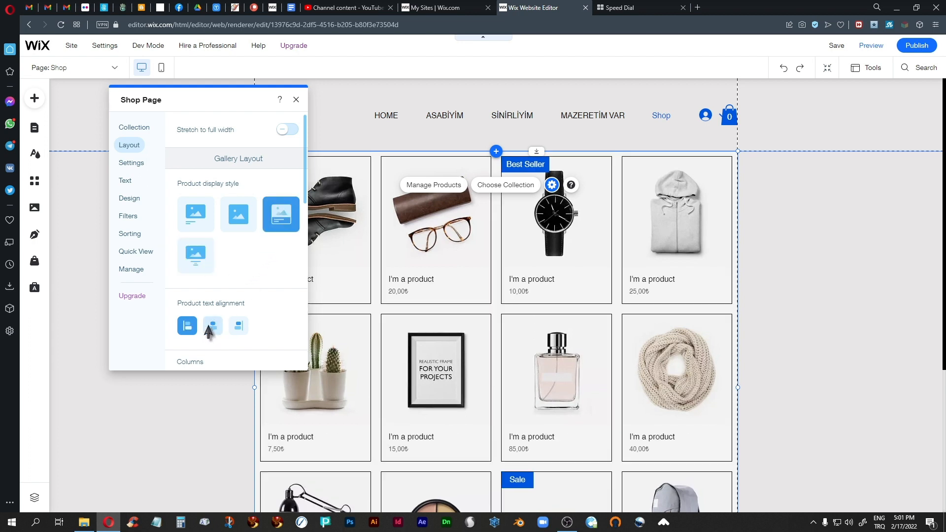
- Set the product hover effect to Zoom and review the Shop Page's text options
{"action": "left_click", "coordinate": [130, 162]}
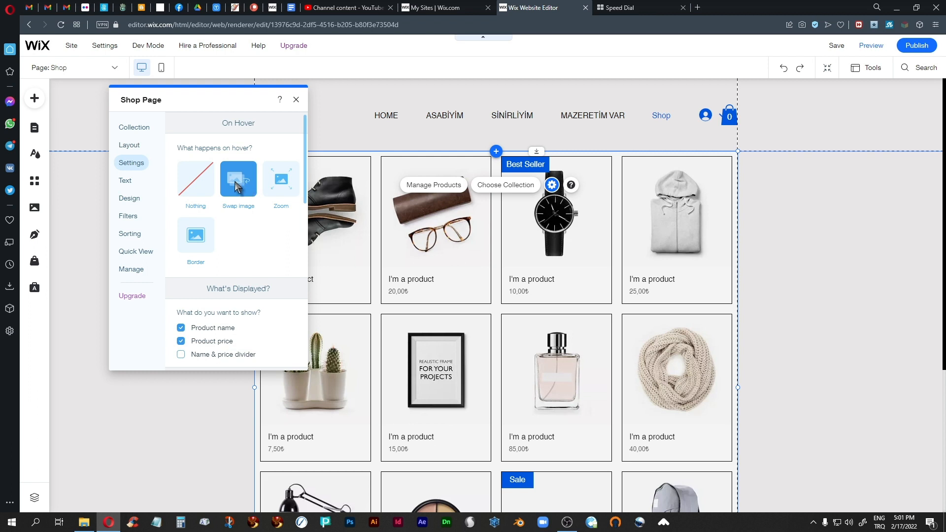
{"action": "left_click", "coordinate": [284, 185]}
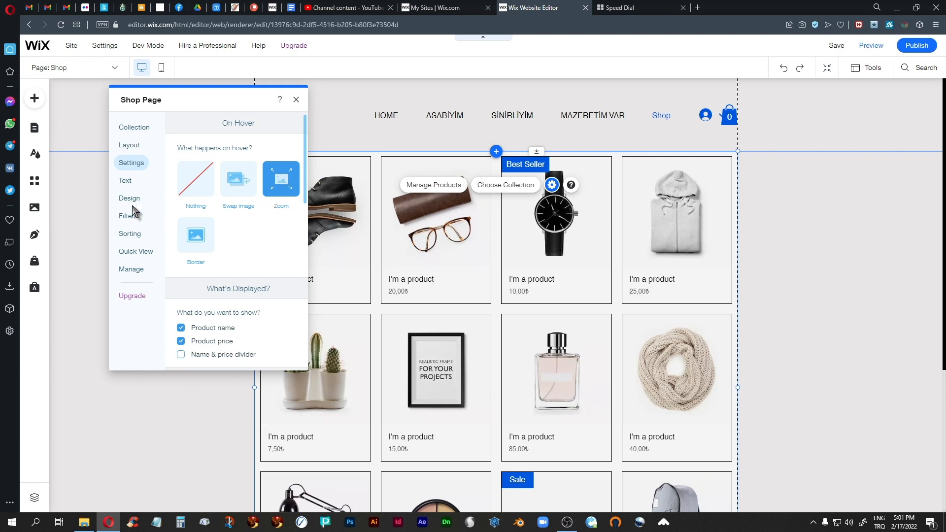
{"action": "left_click", "coordinate": [125, 181]}
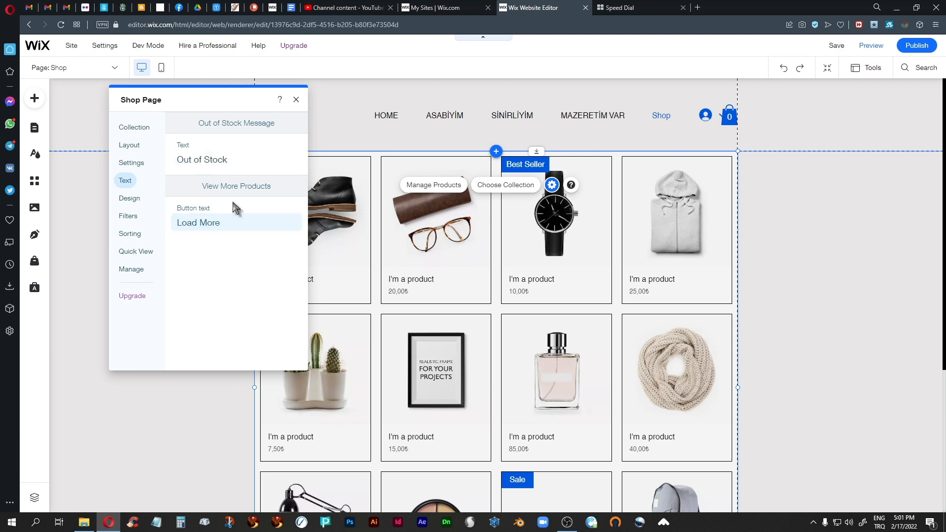
- Set the shop gallery's background to the dark grey theme color at 59% opacity in the design options
{"action": "left_click", "coordinate": [124, 202]}
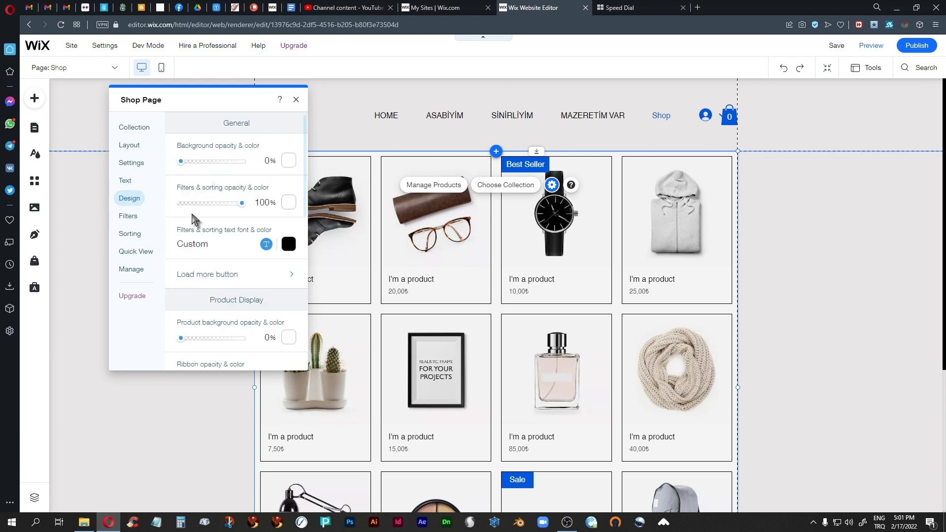
{"action": "left_click_drag", "start_coordinate": [181, 162], "coordinate": [217, 161]}
{"action": "left_click", "coordinate": [290, 162]}
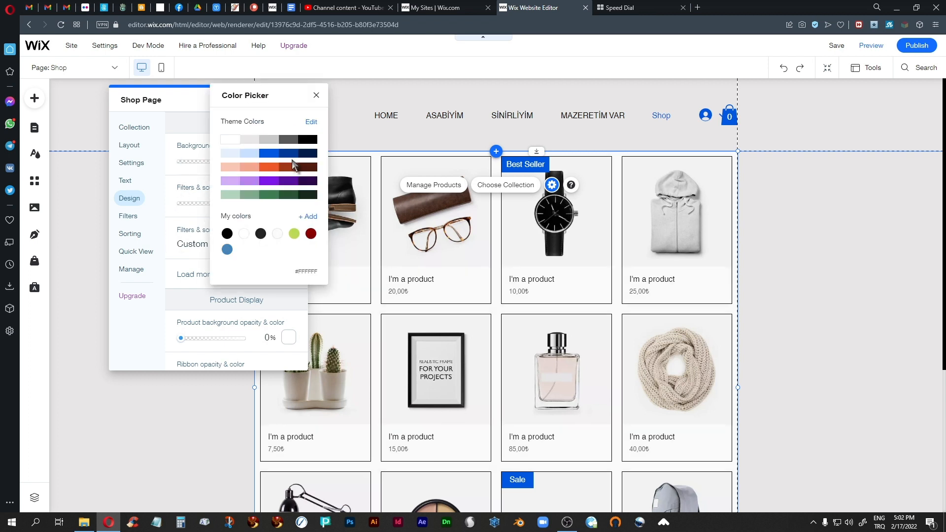
{"action": "left_click", "coordinate": [291, 140]}
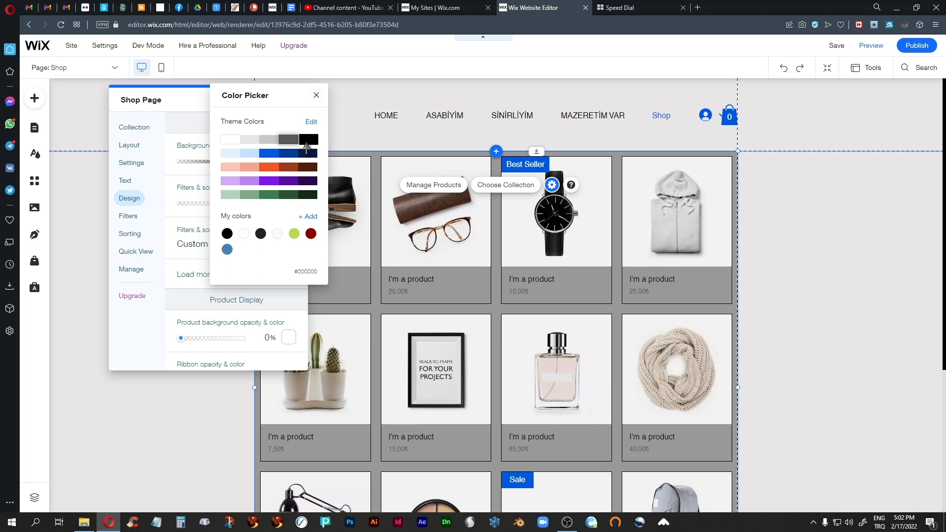
{"action": "left_click", "coordinate": [316, 95]}
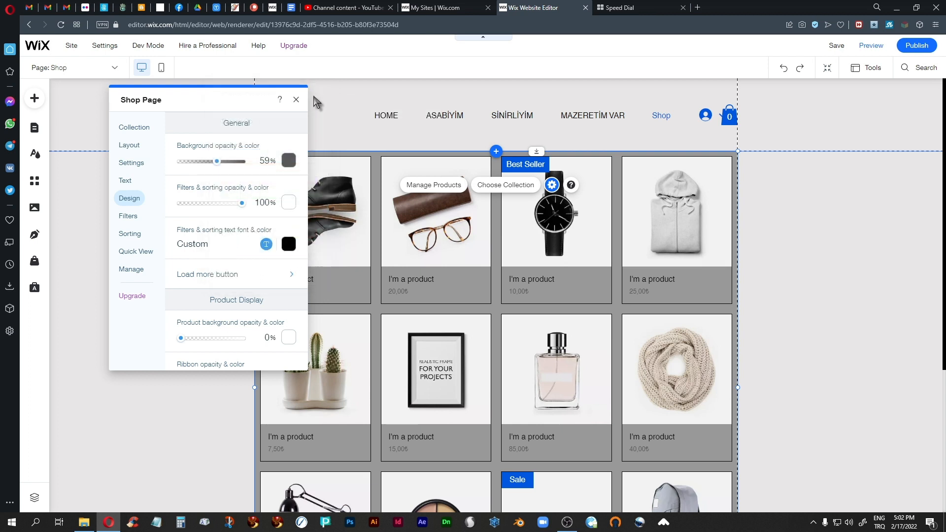
- Set the filters and sorting text color to white (#FFFFFF) and review the product display design options
{"action": "left_click", "coordinate": [289, 244]}
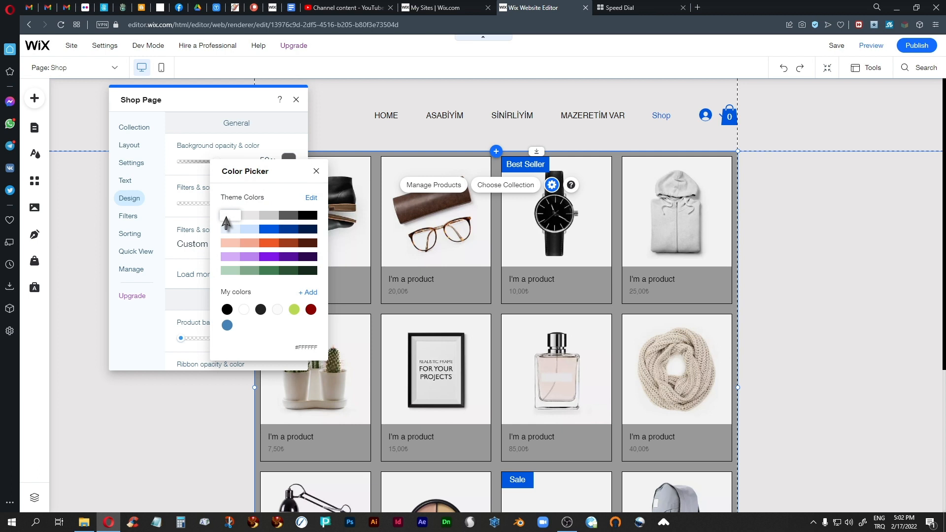
{"action": "left_click", "coordinate": [316, 171]}
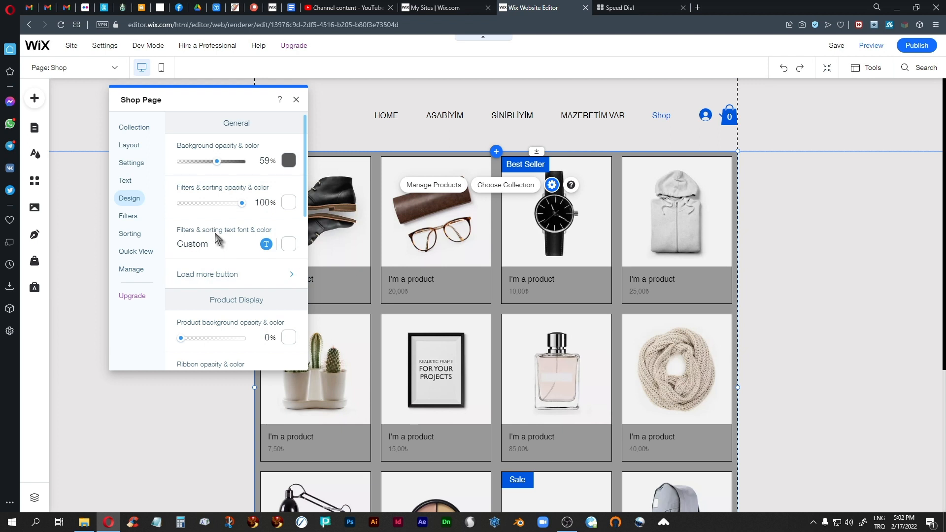
{"action": "scroll", "coordinate": [216, 240], "scroll_direction": "down", "scroll_amount": 3}
{"action": "scroll", "coordinate": [215, 239], "scroll_direction": "down", "scroll_amount": 2}
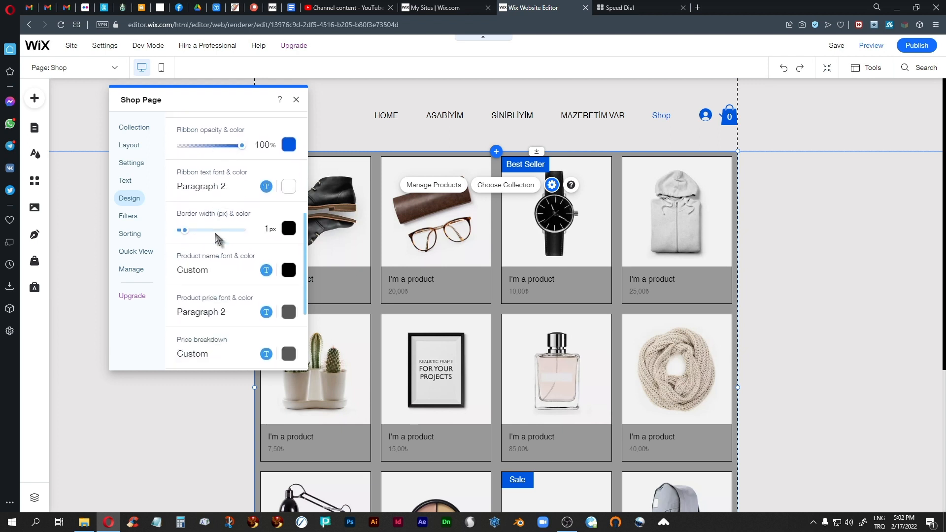
{"action": "scroll", "coordinate": [215, 239], "scroll_direction": "up", "scroll_amount": 1}
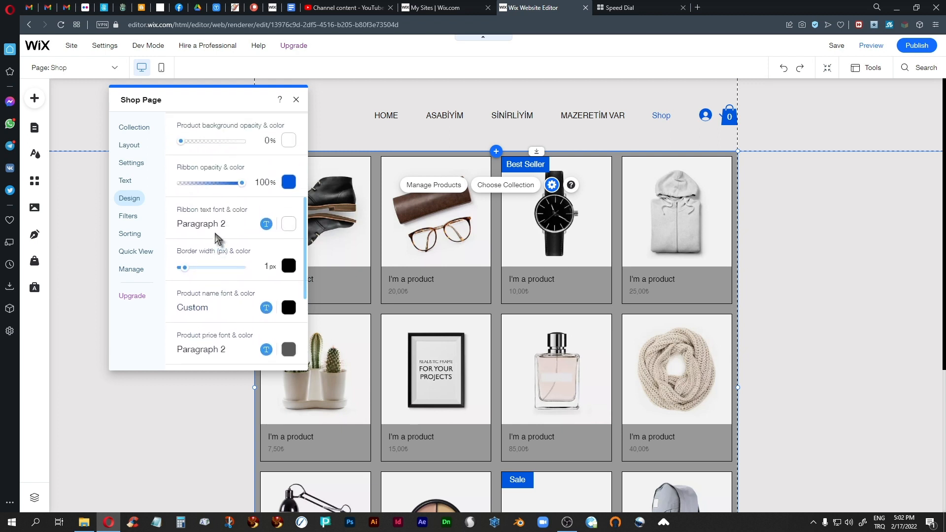
{"action": "scroll", "coordinate": [217, 240], "scroll_direction": "up", "scroll_amount": 1}
{"action": "scroll", "coordinate": [215, 238], "scroll_direction": "down", "scroll_amount": 3}
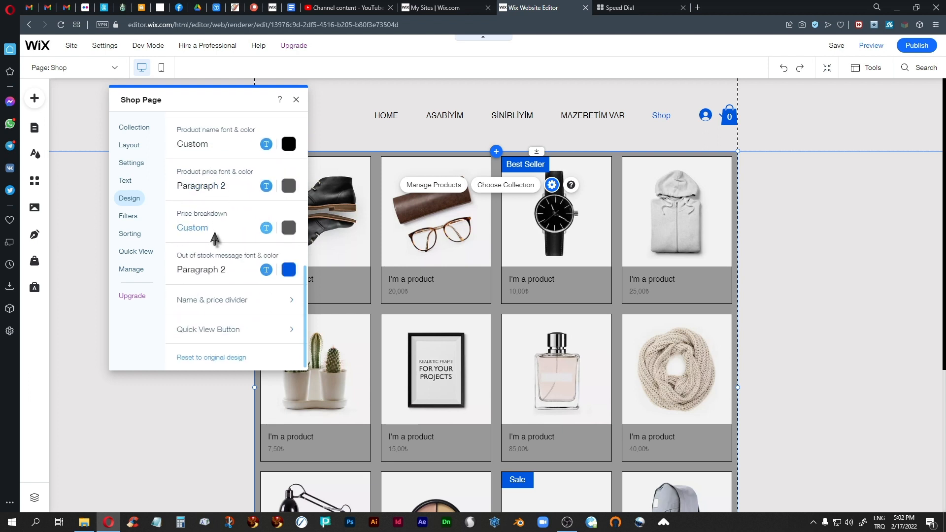
- Review the width, color and length options of the name and price divider in the shop gallery's design settings
{"action": "left_click", "coordinate": [220, 306]}
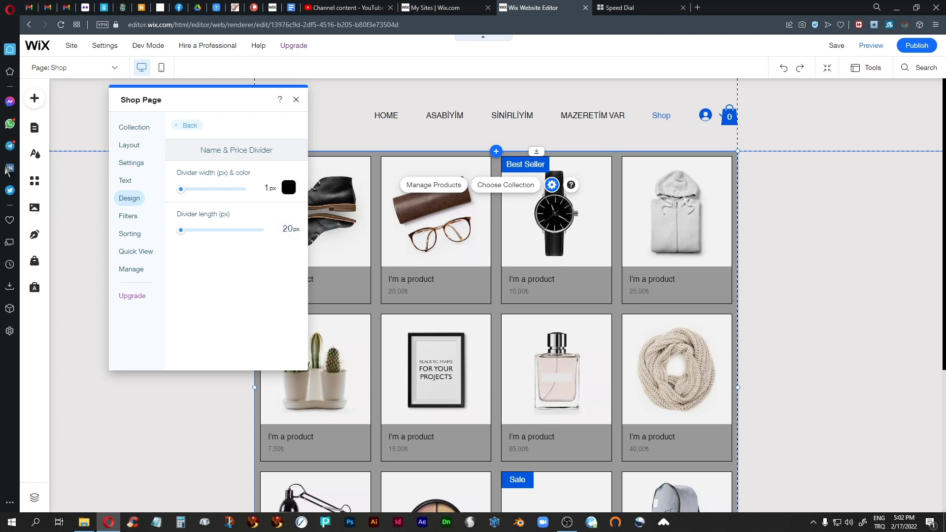
{"action": "left_click", "coordinate": [188, 126]}
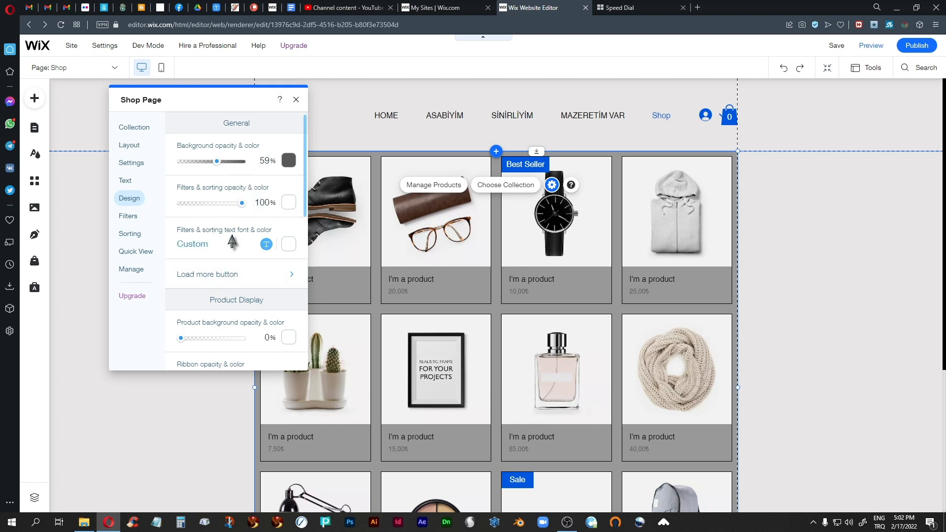
{"action": "scroll", "coordinate": [212, 190], "scroll_direction": "down", "scroll_amount": 5}
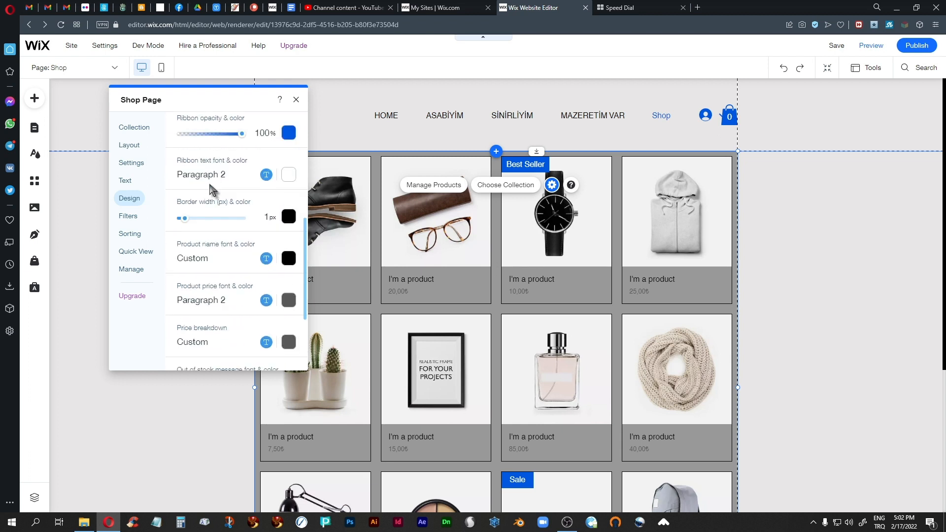
- Try showing product filters in the shop gallery, review the filter options, and turn them off again
{"action": "left_click", "coordinate": [131, 217]}
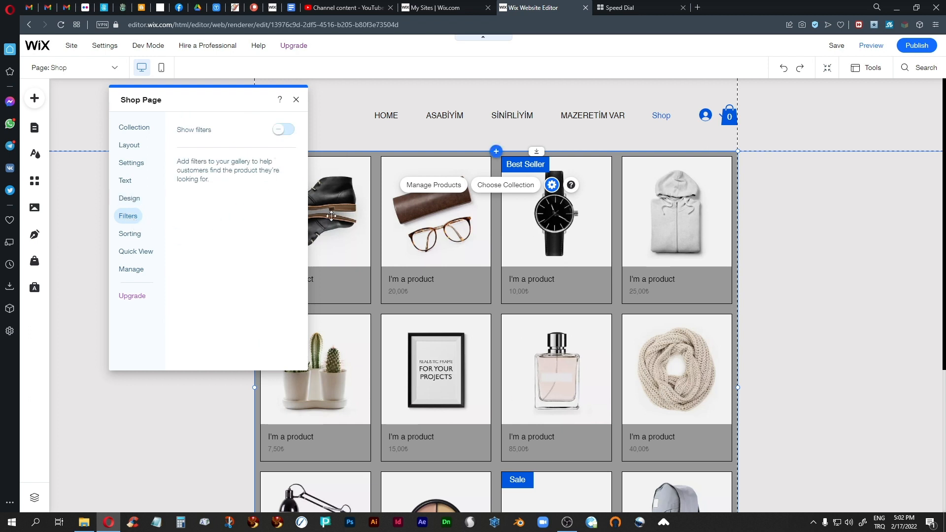
{"action": "left_click", "coordinate": [276, 134]}
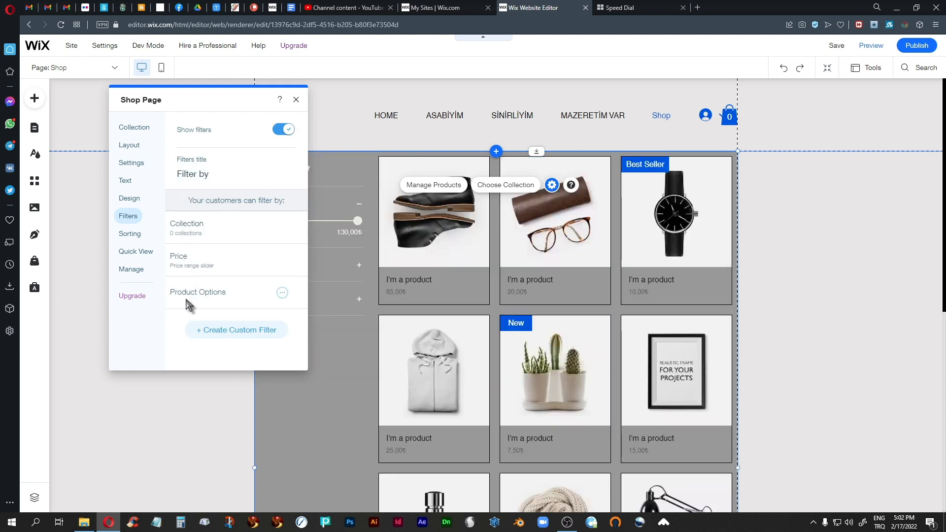
{"action": "left_click", "coordinate": [286, 131]}
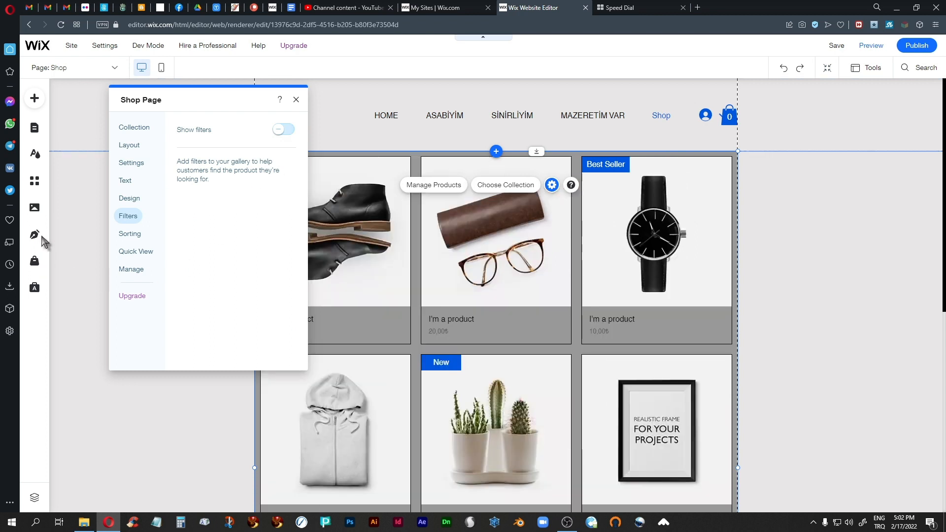
- Try showing the sorting options in the shop gallery, review the available sort criteria, and turn them off again
{"action": "left_click", "coordinate": [129, 235]}
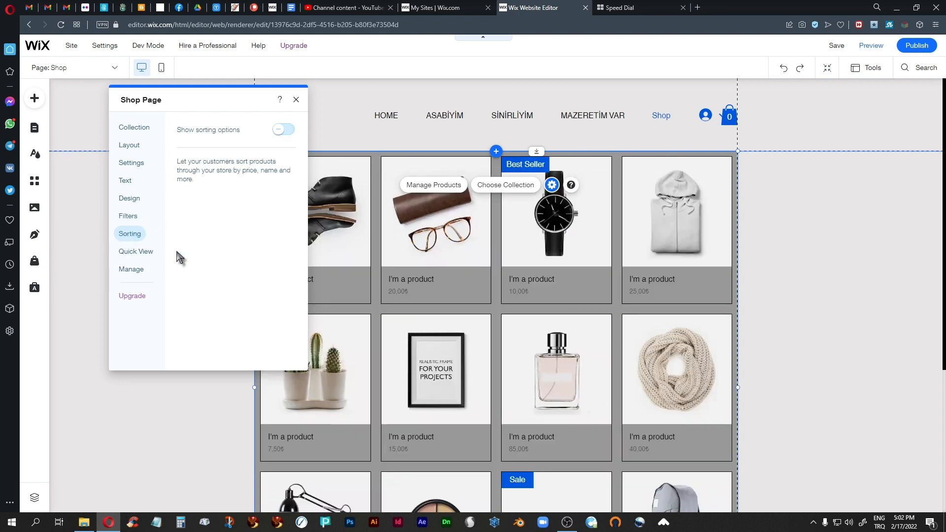
{"action": "left_click", "coordinate": [279, 131]}
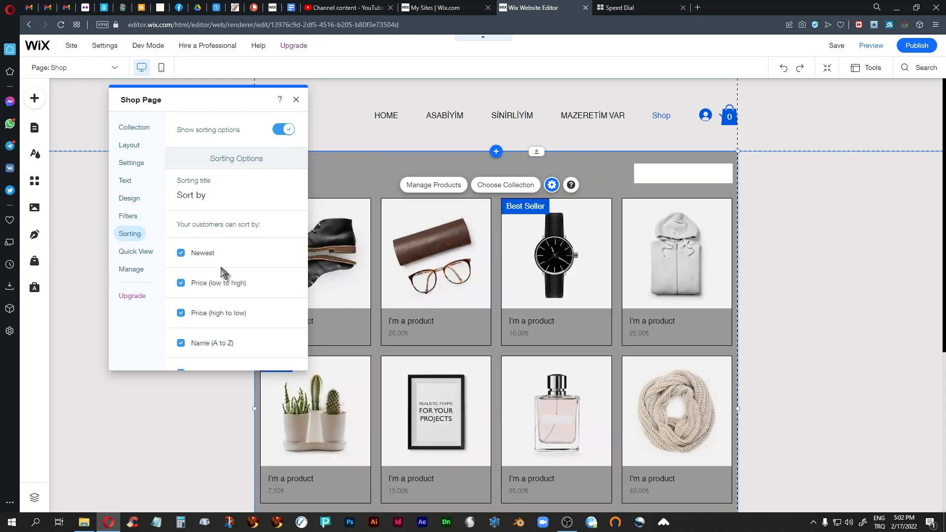
{"action": "scroll", "coordinate": [231, 353], "scroll_direction": "down", "scroll_amount": 1}
{"action": "scroll", "coordinate": [241, 340], "scroll_direction": "up", "scroll_amount": 1}
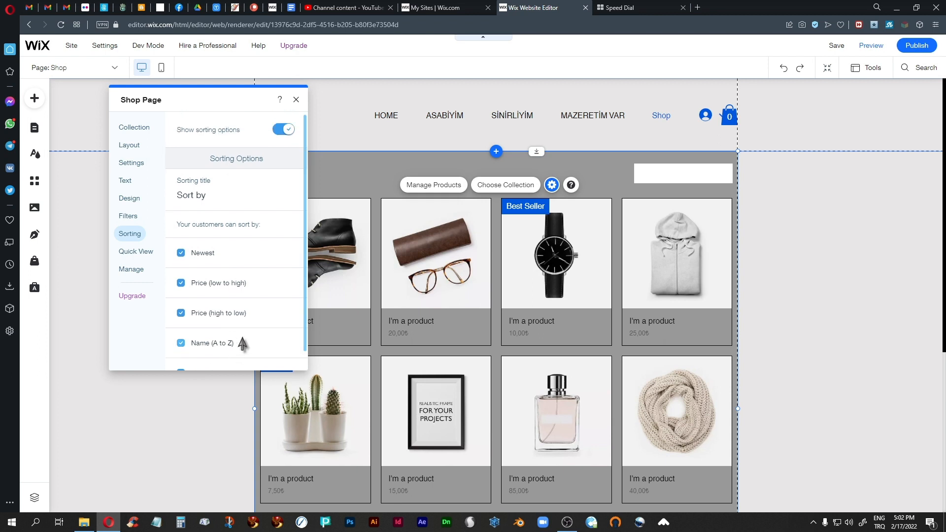
{"action": "left_click", "coordinate": [289, 132]}
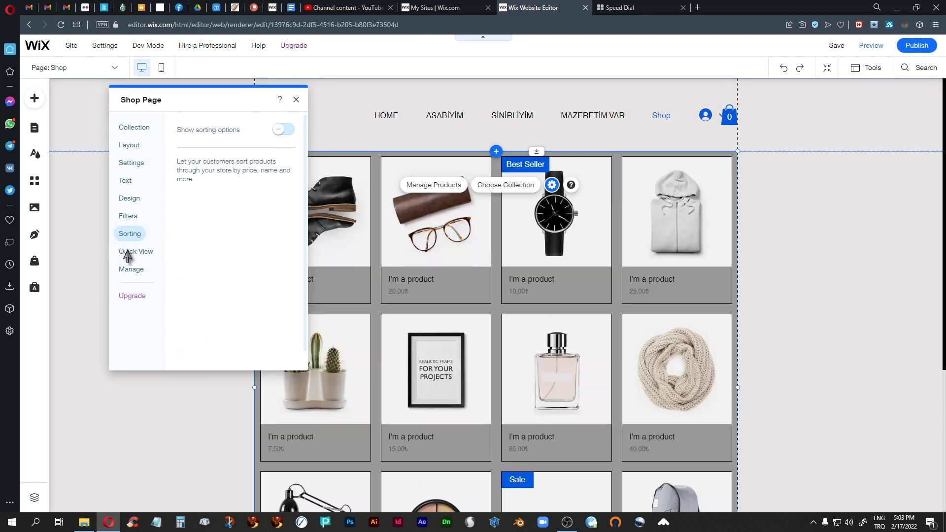
- Review the Quick View settings of the Shop Page, including its background, border and text design options
{"action": "left_click", "coordinate": [131, 252]}
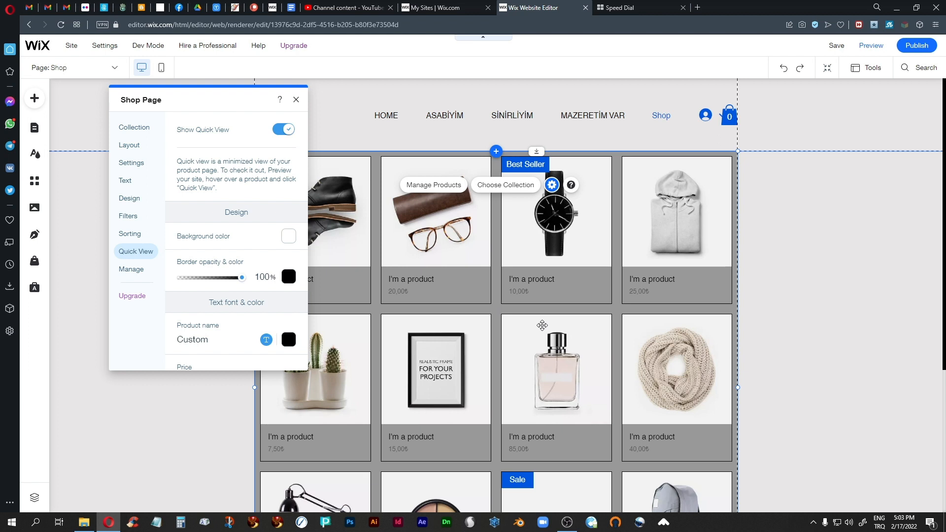
{"action": "scroll", "coordinate": [542, 325], "scroll_direction": "down", "scroll_amount": 2}
{"action": "scroll", "coordinate": [543, 326], "scroll_direction": "up", "scroll_amount": 2}
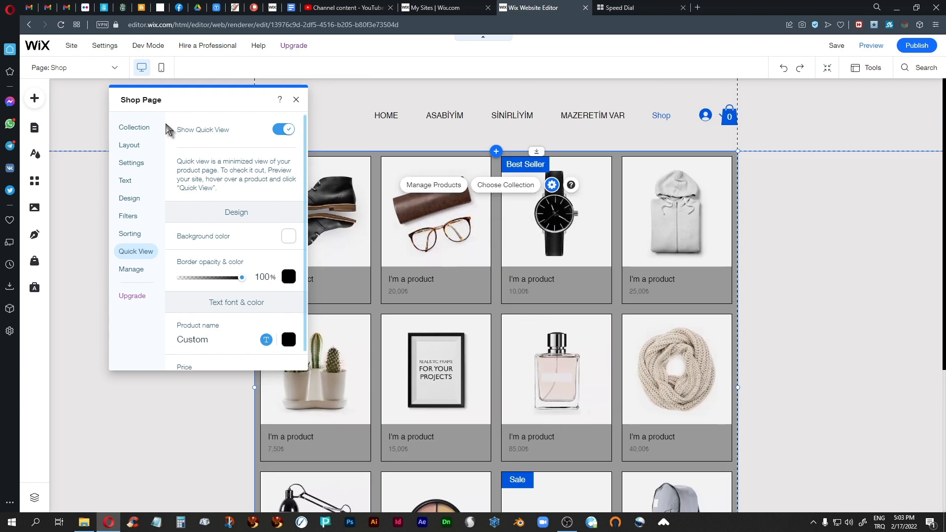
- Set the filters and sorting text font to Jura in the Shop Page design options
{"action": "left_click", "coordinate": [127, 199]}
{"action": "scroll", "coordinate": [217, 202], "scroll_direction": "down", "scroll_amount": 3}
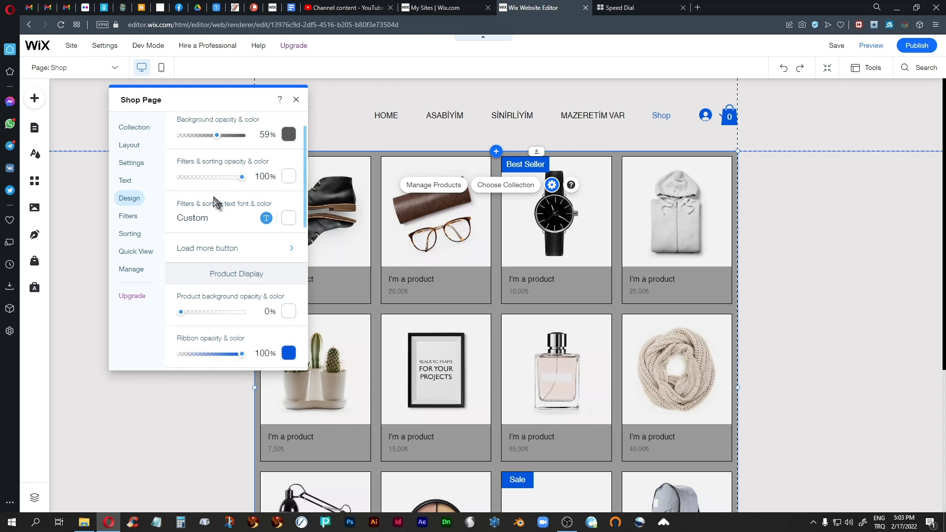
{"action": "left_click", "coordinate": [191, 146]}
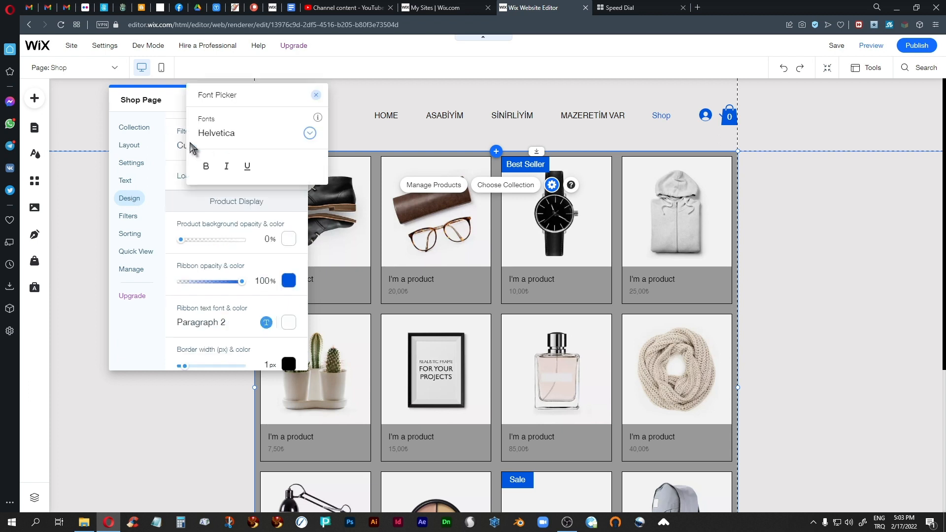
{"action": "left_click", "coordinate": [309, 133]}
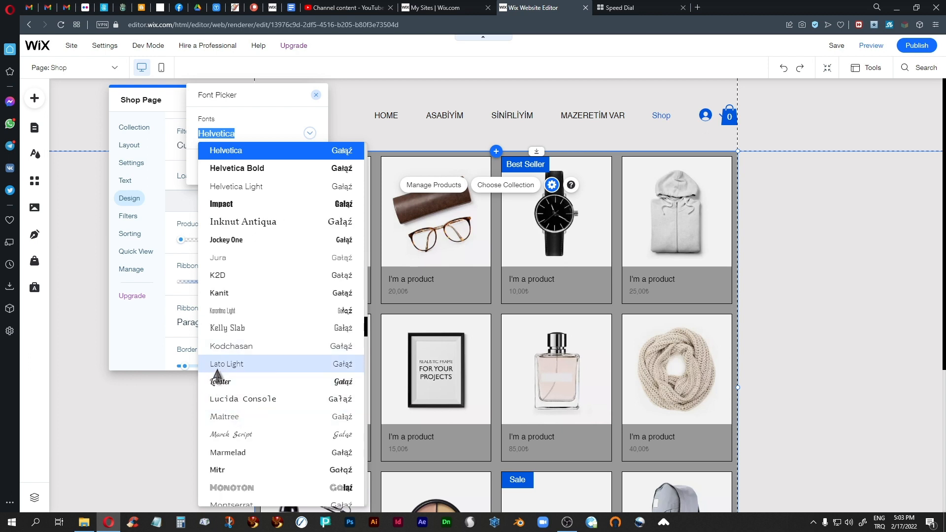
{"action": "left_click", "coordinate": [221, 258]}
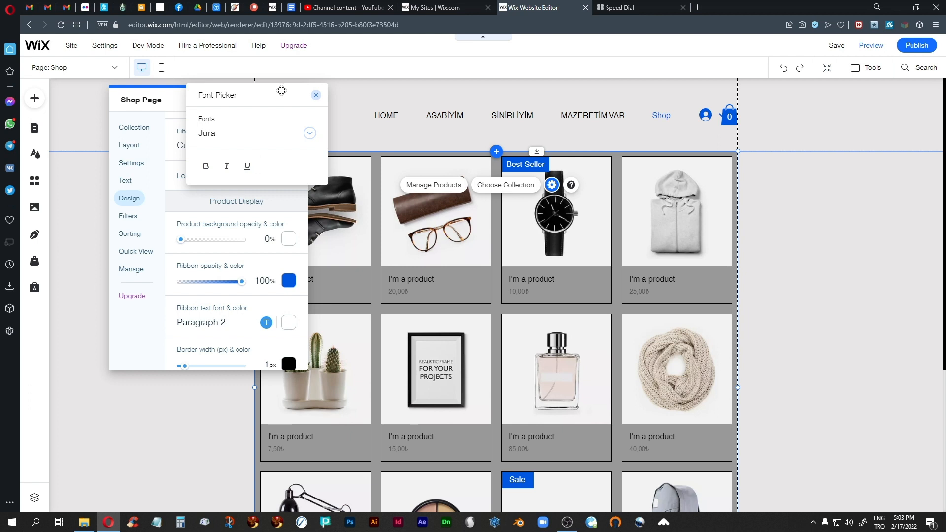
{"action": "left_click", "coordinate": [316, 95]}
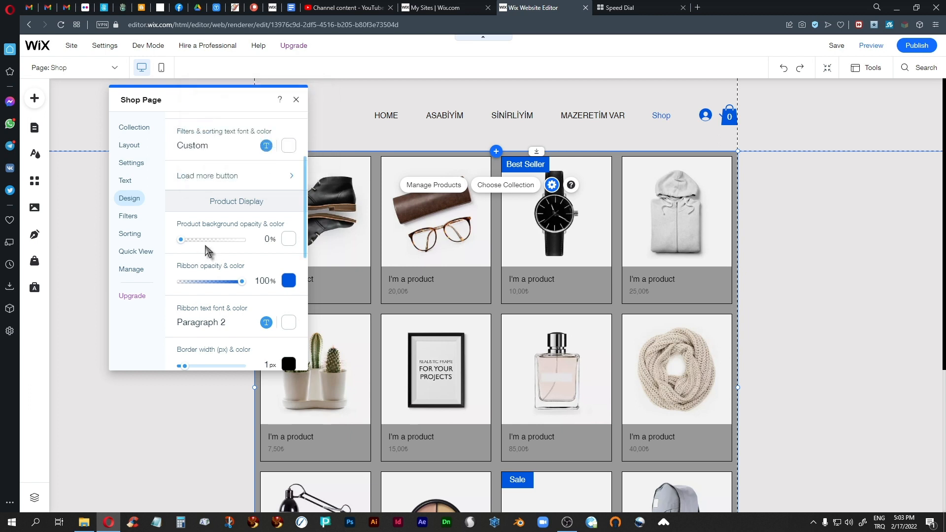
- Set the product ribbon text font to Jura in the Shop Page design options
{"action": "scroll", "coordinate": [207, 250], "scroll_direction": "down", "scroll_amount": 1}
{"action": "scroll", "coordinate": [206, 250], "scroll_direction": "down", "scroll_amount": 1}
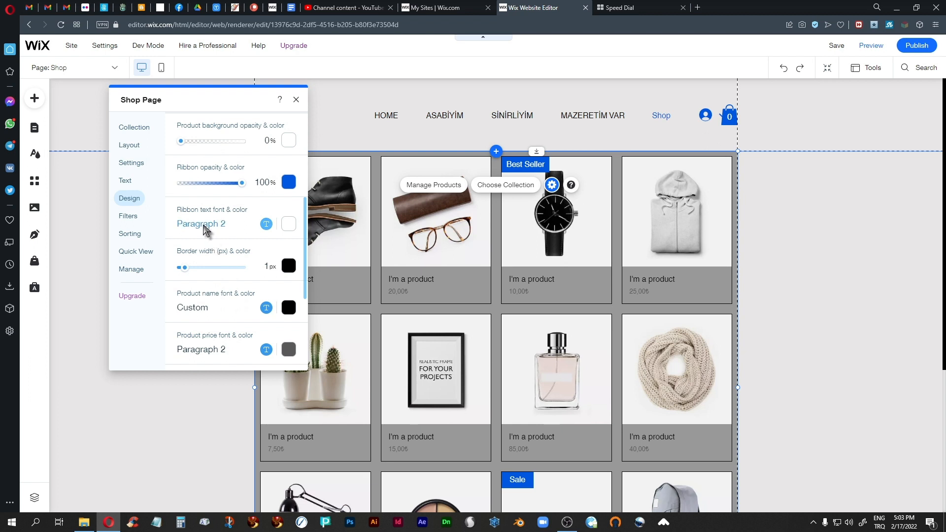
{"action": "left_click", "coordinate": [204, 226]}
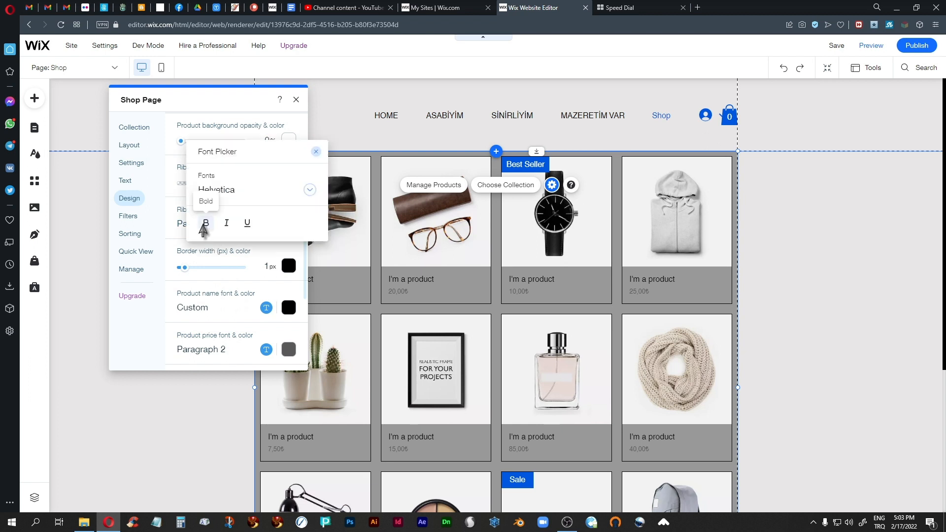
{"action": "left_click", "coordinate": [309, 191]}
{"action": "left_click", "coordinate": [217, 320]}
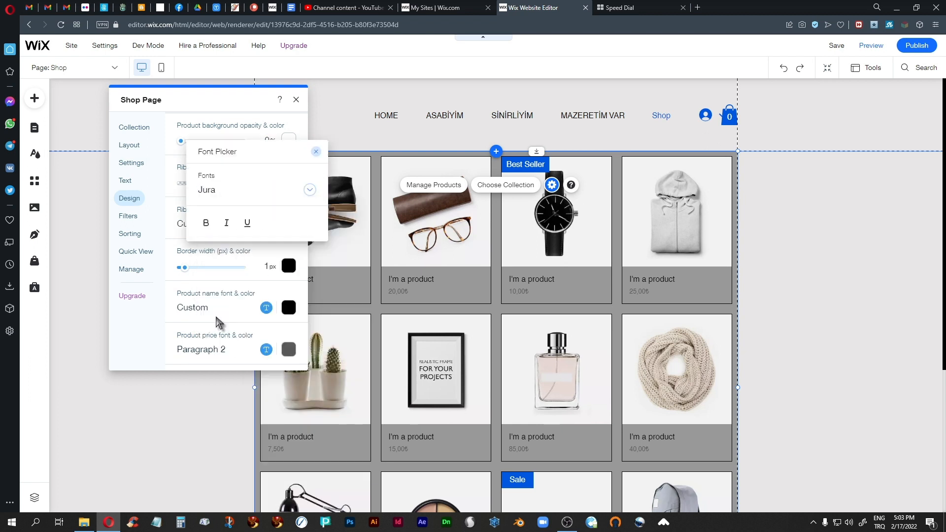
{"action": "left_click", "coordinate": [315, 153]}
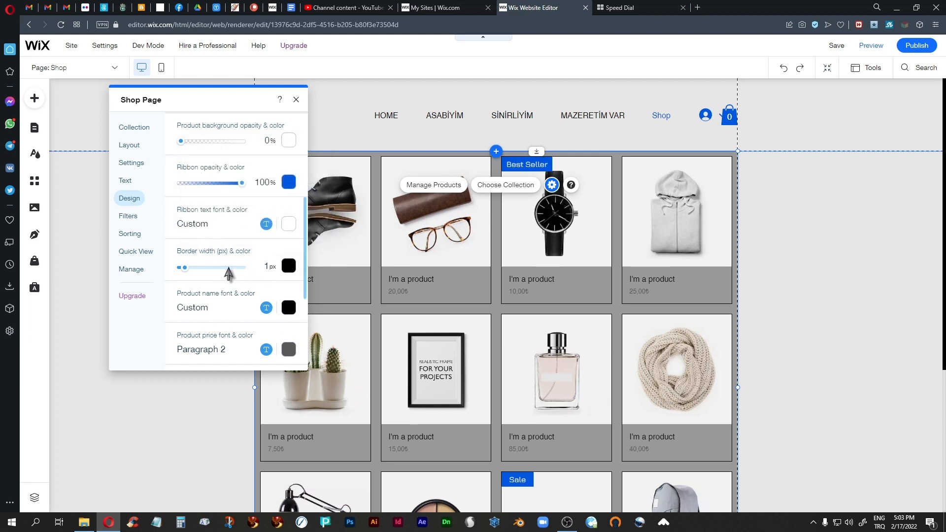
{"action": "left_click", "coordinate": [202, 227]}
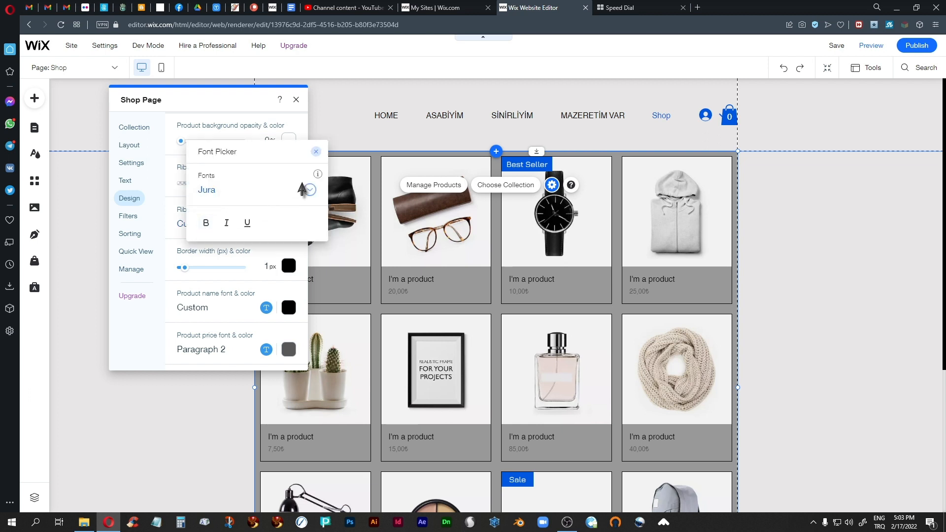
{"action": "left_click", "coordinate": [315, 152]}
- Set the product price font size to 17 px, close the Shop Page settings and review the product gallery
{"action": "scroll", "coordinate": [222, 269], "scroll_direction": "down", "scroll_amount": 3}
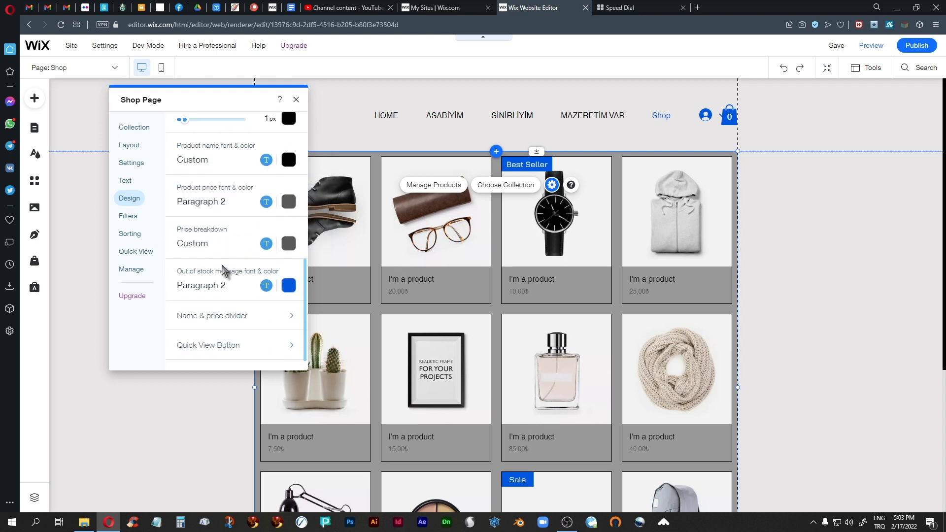
{"action": "left_click", "coordinate": [202, 203]}
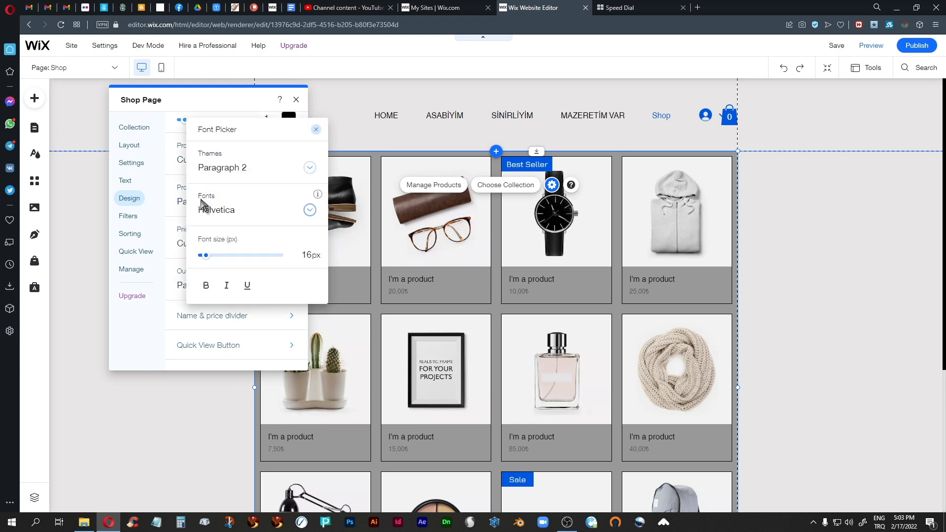
{"action": "left_click", "coordinate": [202, 256]}
{"action": "left_click_drag", "start_coordinate": [204, 257], "coordinate": [248, 257]}
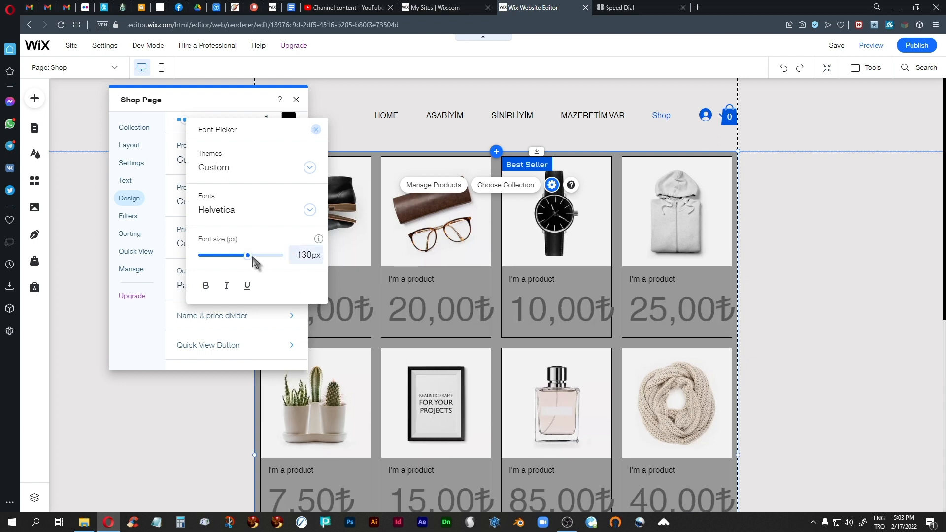
{"action": "left_click_drag", "start_coordinate": [244, 259], "coordinate": [204, 260]}
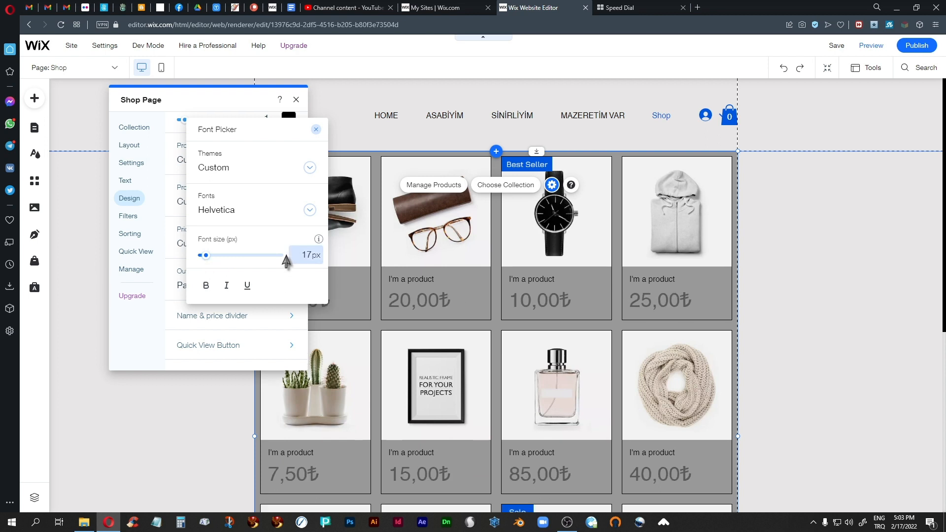
{"action": "left_click", "coordinate": [316, 130]}
{"action": "left_click", "coordinate": [296, 99]}
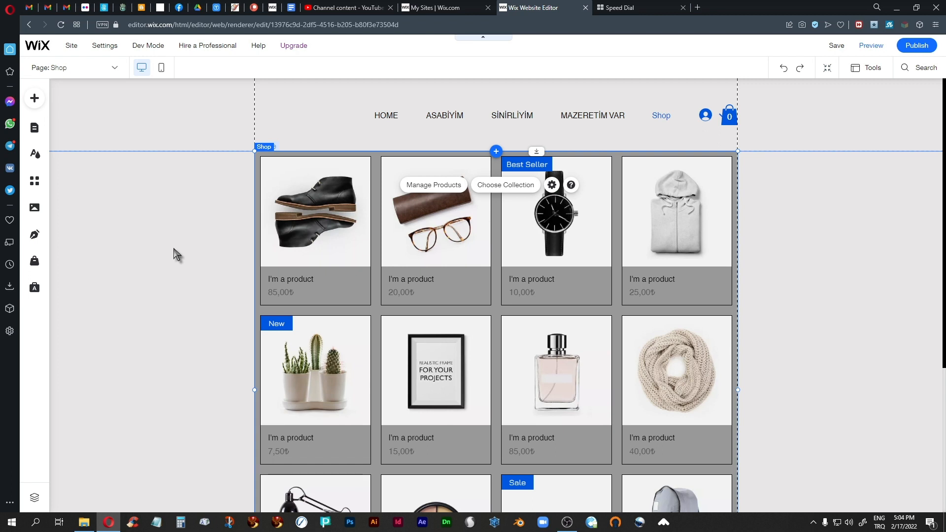
{"action": "scroll", "coordinate": [197, 328], "scroll_direction": "down", "scroll_amount": 4}
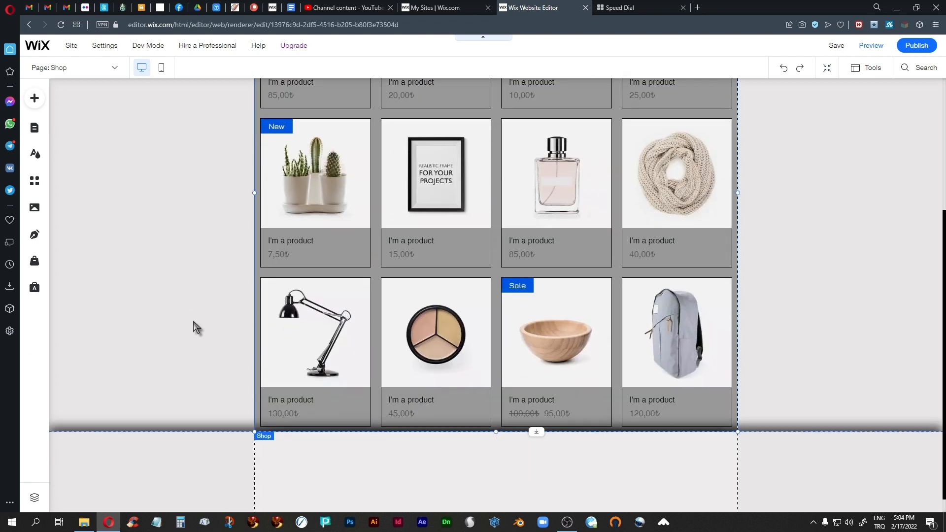